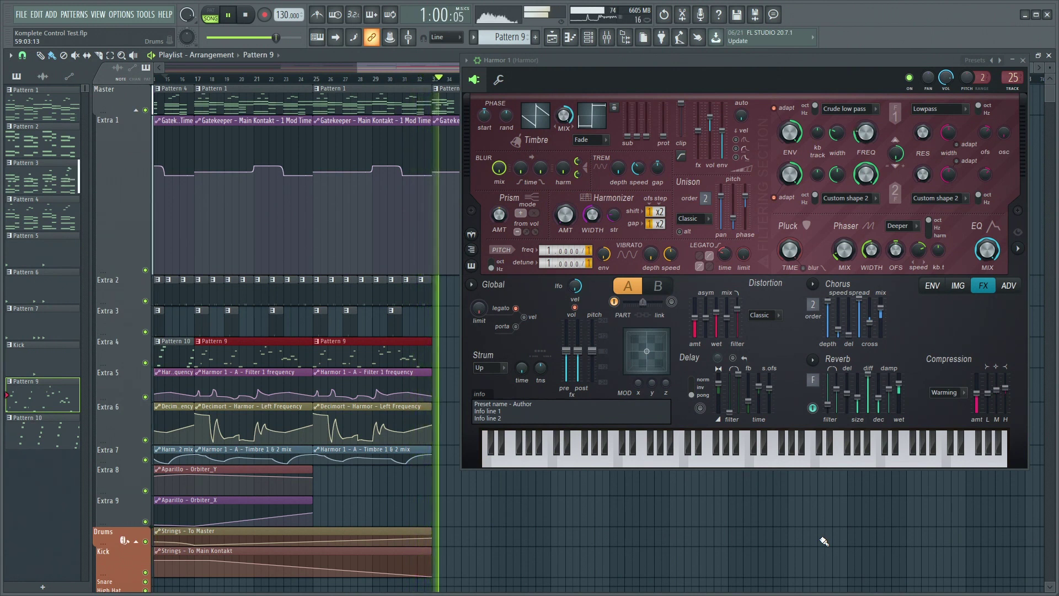
- Stop the song playback and shift the Harmor 1 window slightly to uncover more of the playlist around bar 17
{"action": "key", "text": "space"}
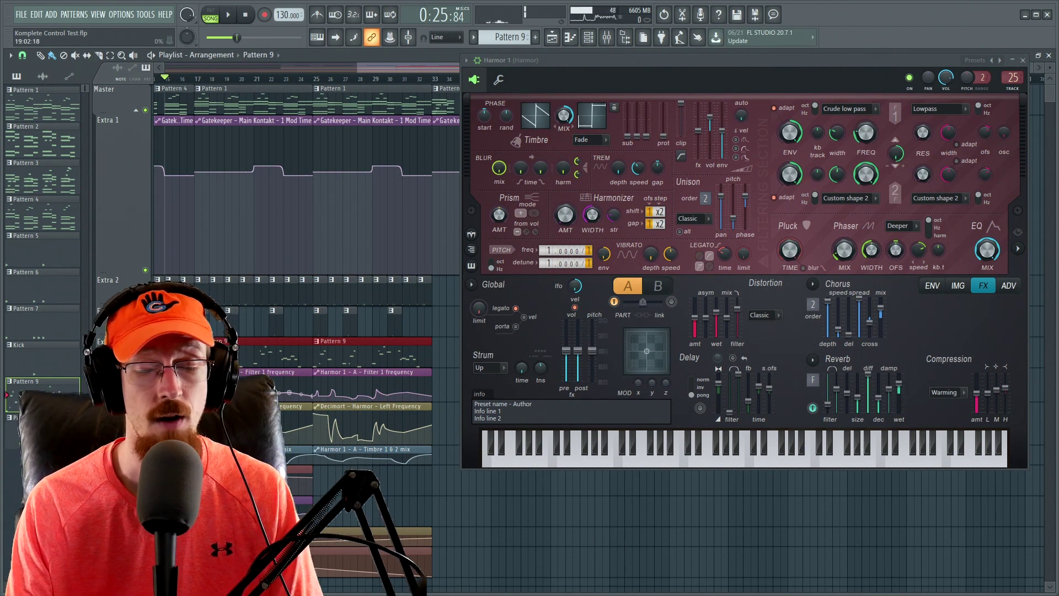
{"action": "scroll", "coordinate": [305, 298], "scroll_direction": "up", "scroll_amount": 4}
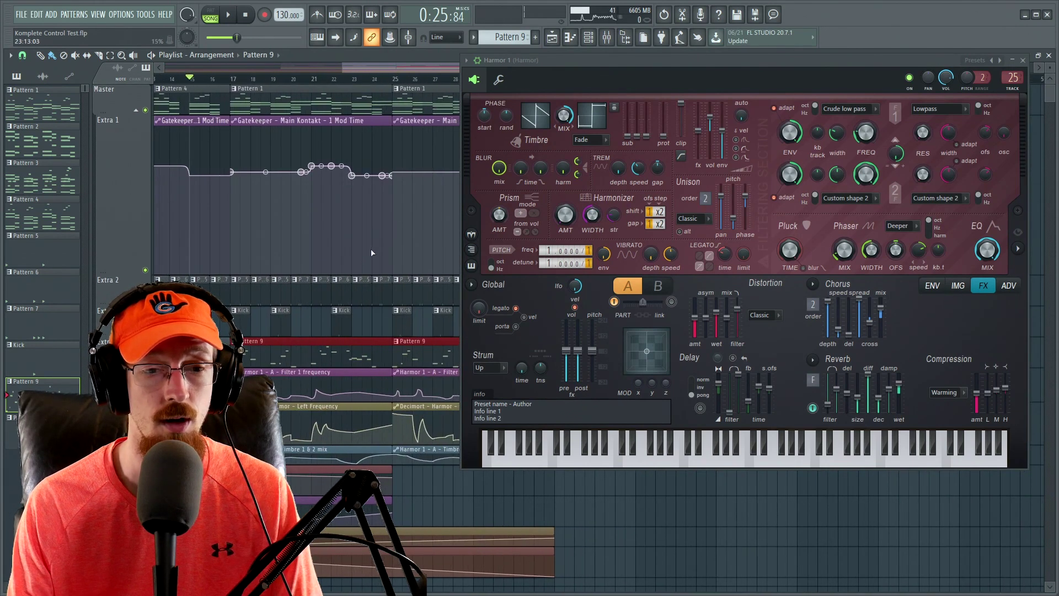
{"action": "scroll", "coordinate": [353, 248], "scroll_direction": "right", "scroll_amount": 2}
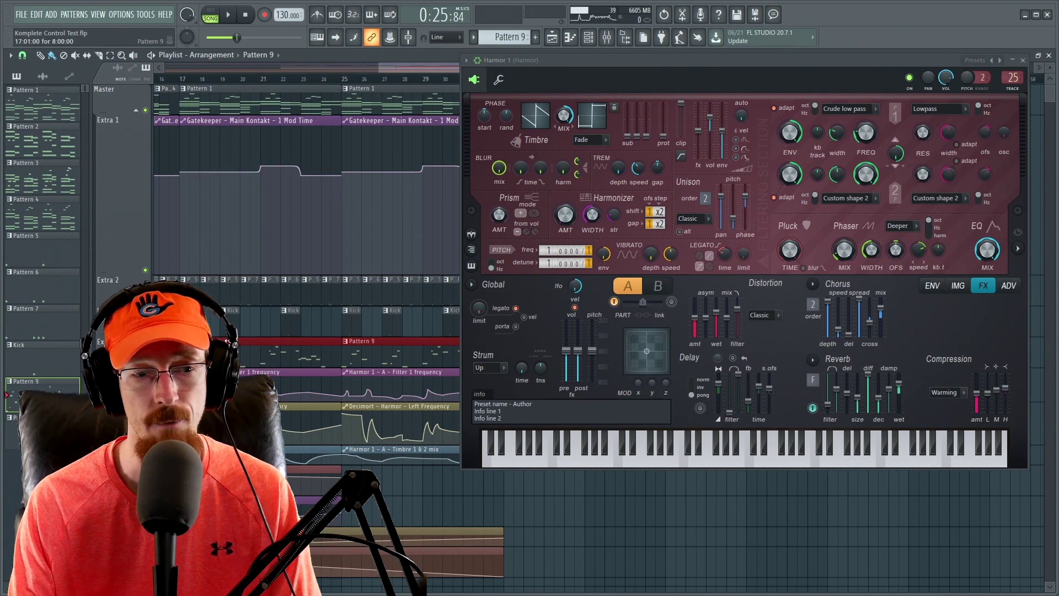
{"action": "left_click_drag", "start_coordinate": [693, 62], "coordinate": [702, 62]}
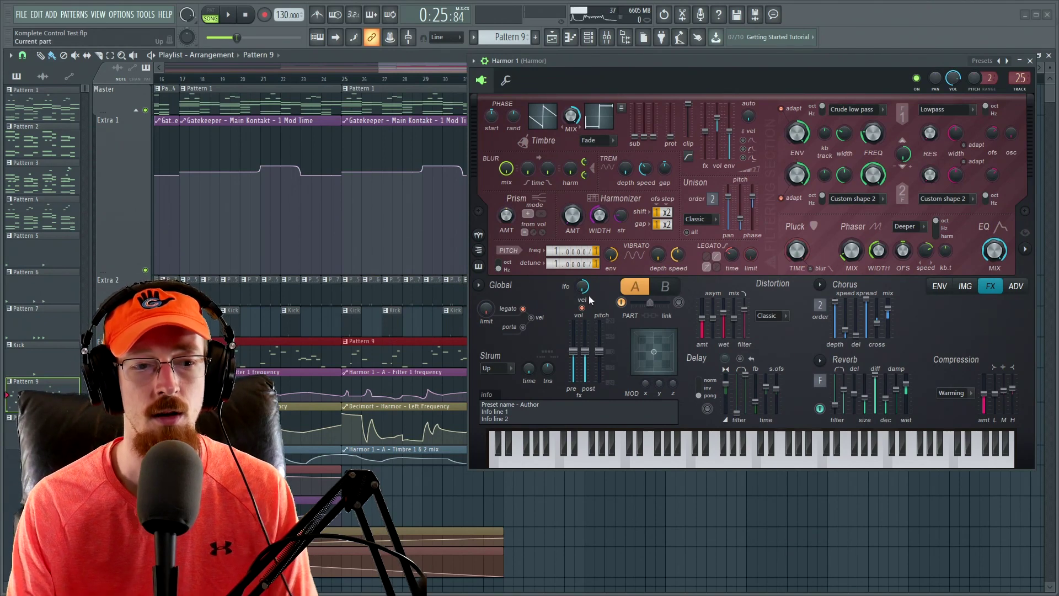
- Open the Harmor 1 notes of Pattern 9 in the piano roll and place its window beside the Harmor plugin
{"action": "double_click", "coordinate": [252, 361]}
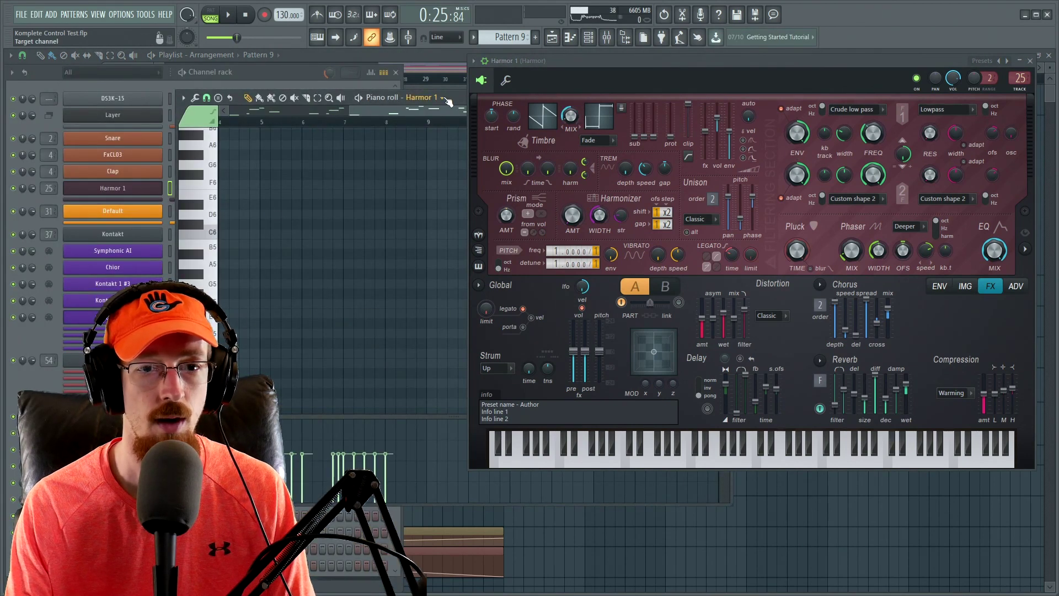
{"action": "left_click_drag", "start_coordinate": [447, 102], "coordinate": [312, 131]}
{"action": "scroll", "coordinate": [209, 318], "scroll_direction": "down", "scroll_amount": 10}
{"action": "scroll", "coordinate": [171, 303], "scroll_direction": "up", "scroll_amount": 3}
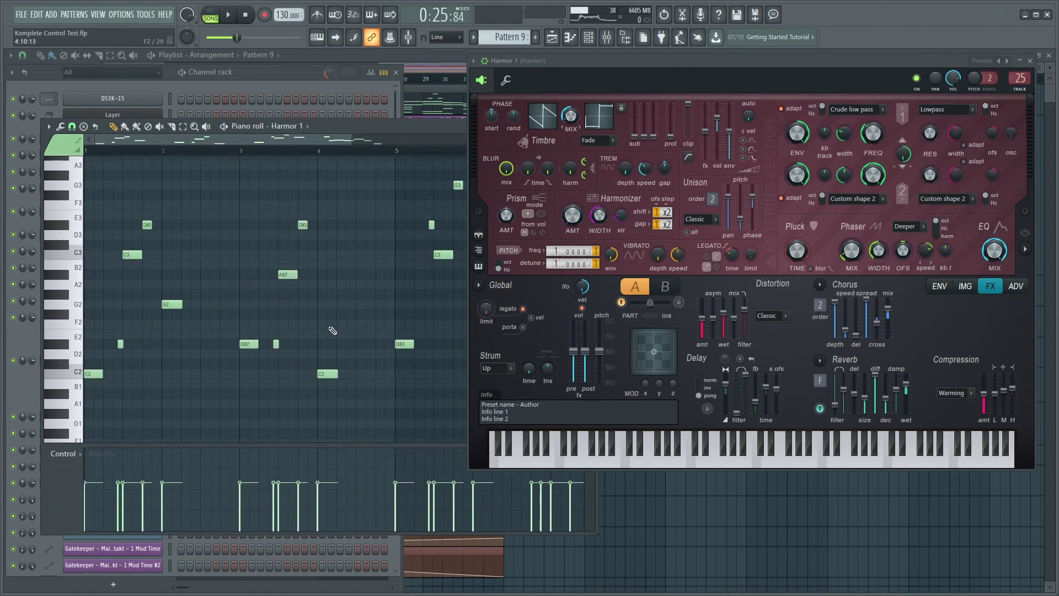
{"action": "scroll", "coordinate": [411, 330], "scroll_direction": "down", "scroll_amount": 1}
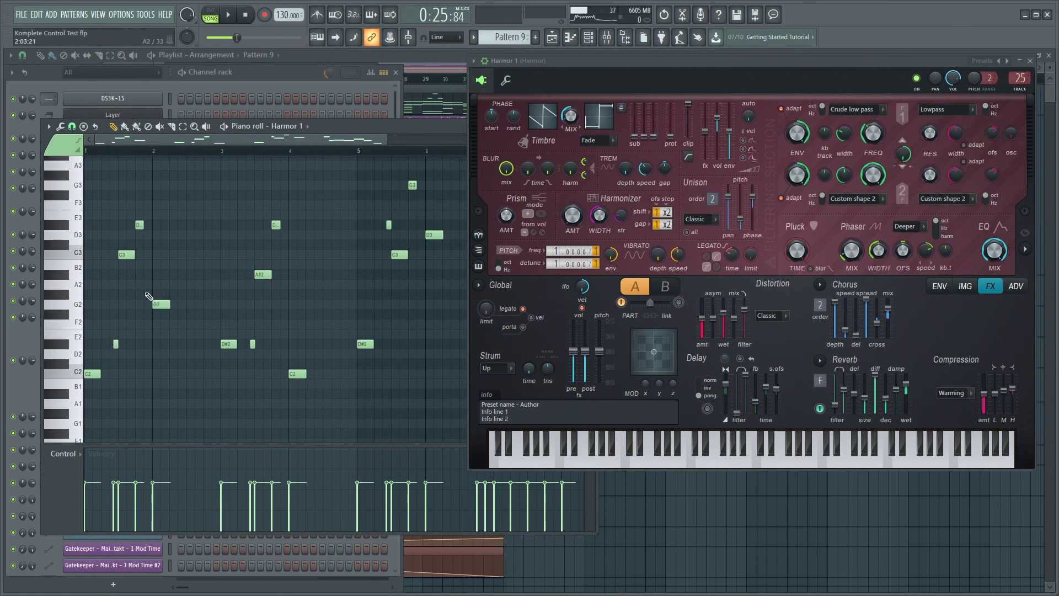
- Examine the Harmor 1 melody, selecting the notes of the opening phrases, then those of the closing run, and clear the selection
{"action": "left_click_drag", "start_coordinate": [438, 268], "coordinate": [163, 287]}
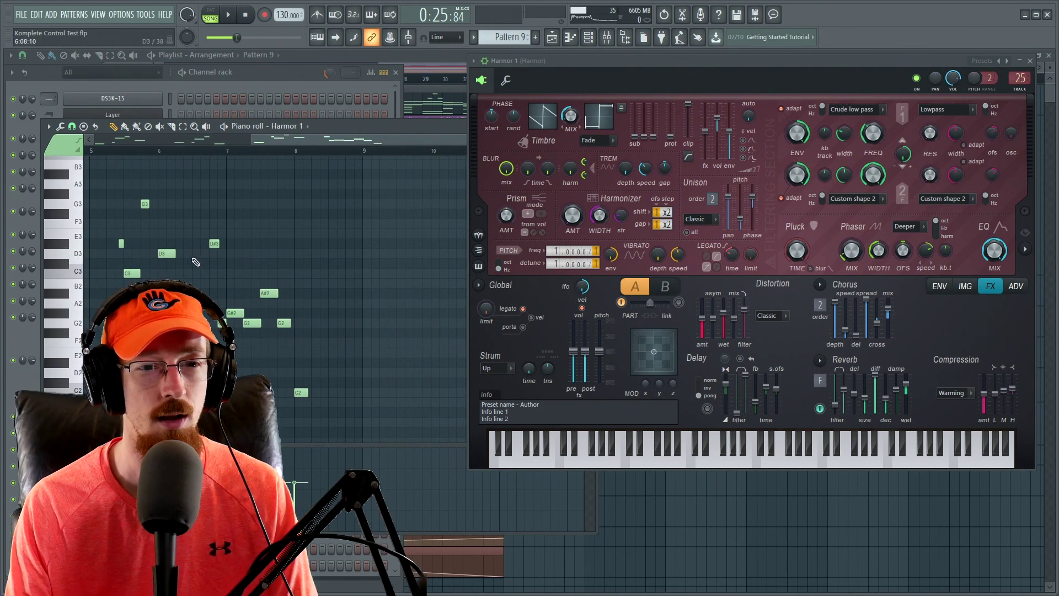
{"action": "left_click_drag", "start_coordinate": [166, 270], "coordinate": [410, 295]}
{"action": "left_click_drag", "start_coordinate": [345, 318], "coordinate": [362, 284]}
{"action": "scroll", "coordinate": [331, 294], "scroll_direction": "down", "scroll_amount": 3}
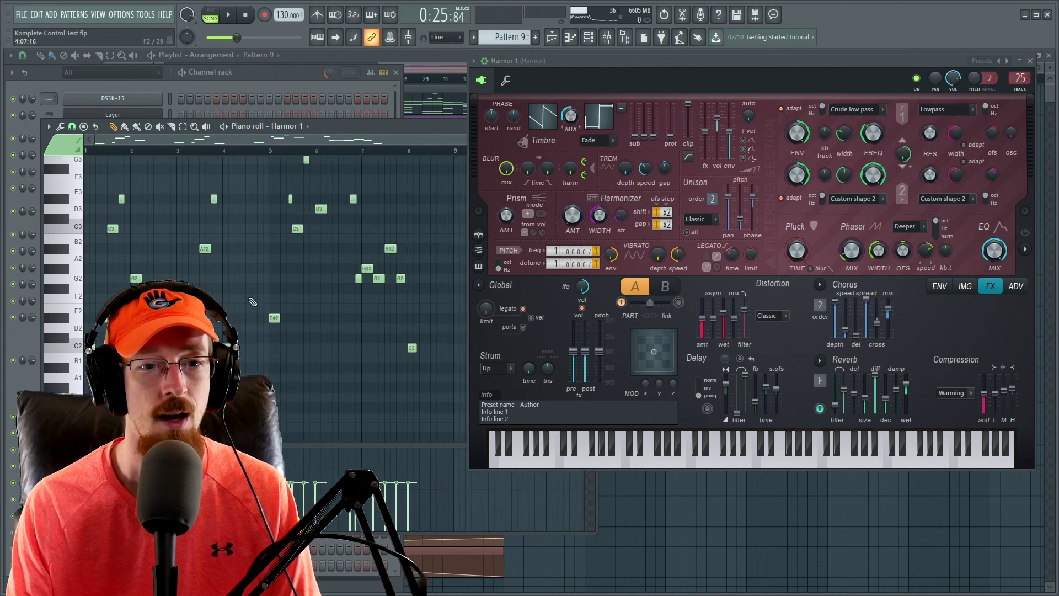
{"action": "left_click_drag", "start_coordinate": [213, 271], "coordinate": [231, 288]}
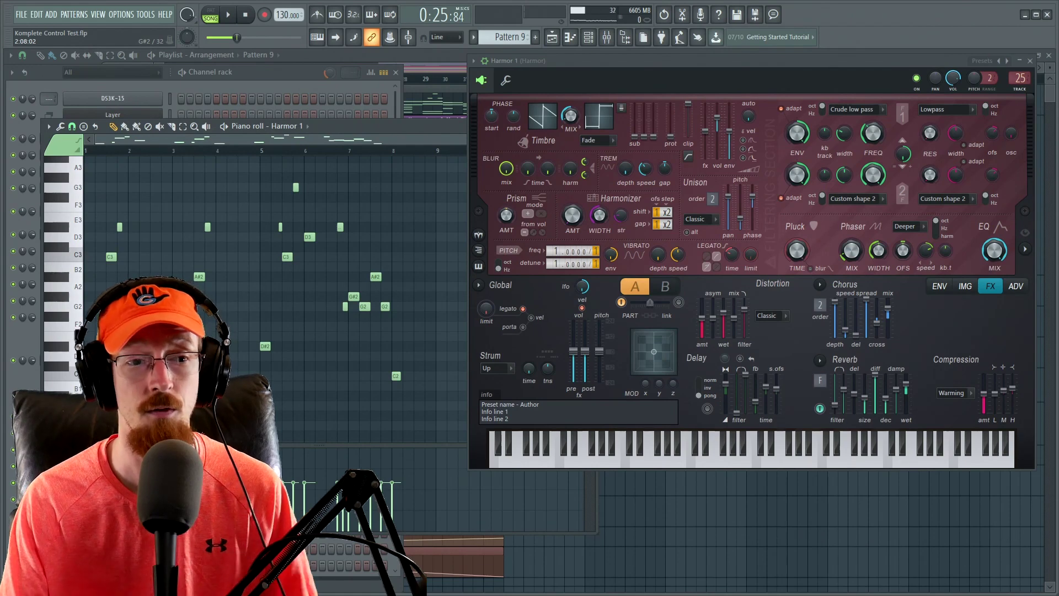
{"action": "left_click_drag", "start_coordinate": [325, 178], "coordinate": [86, 406]}
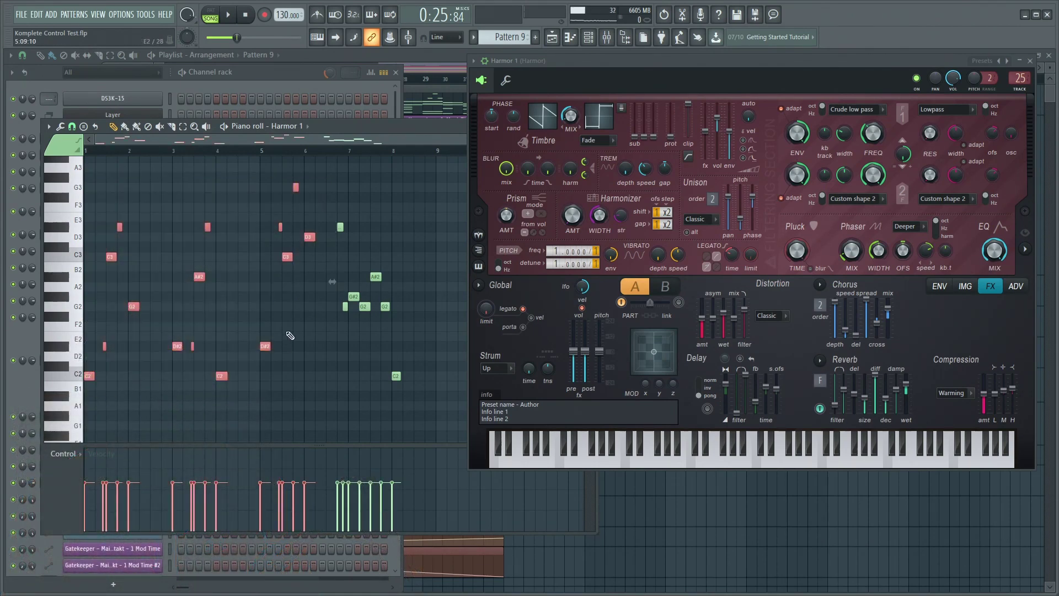
{"action": "left_click_drag", "start_coordinate": [336, 203], "coordinate": [430, 412]}
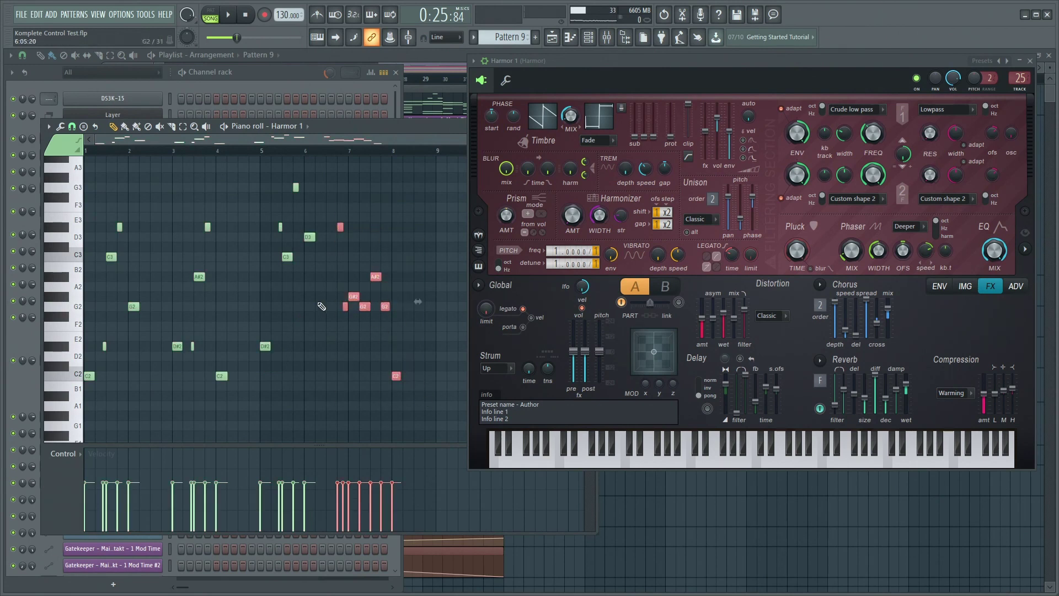
{"action": "left_click", "coordinate": [184, 256]}
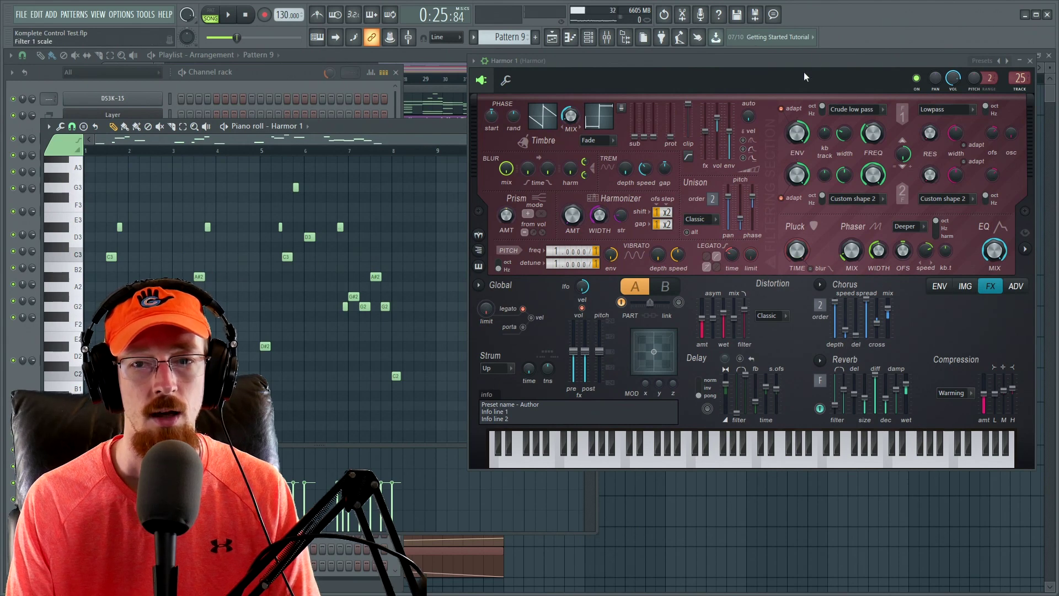
- Shift the Harmor 1 window aside and bring the playlist back in front of the piano roll
{"action": "left_click_drag", "start_coordinate": [813, 62], "coordinate": [791, 67]}
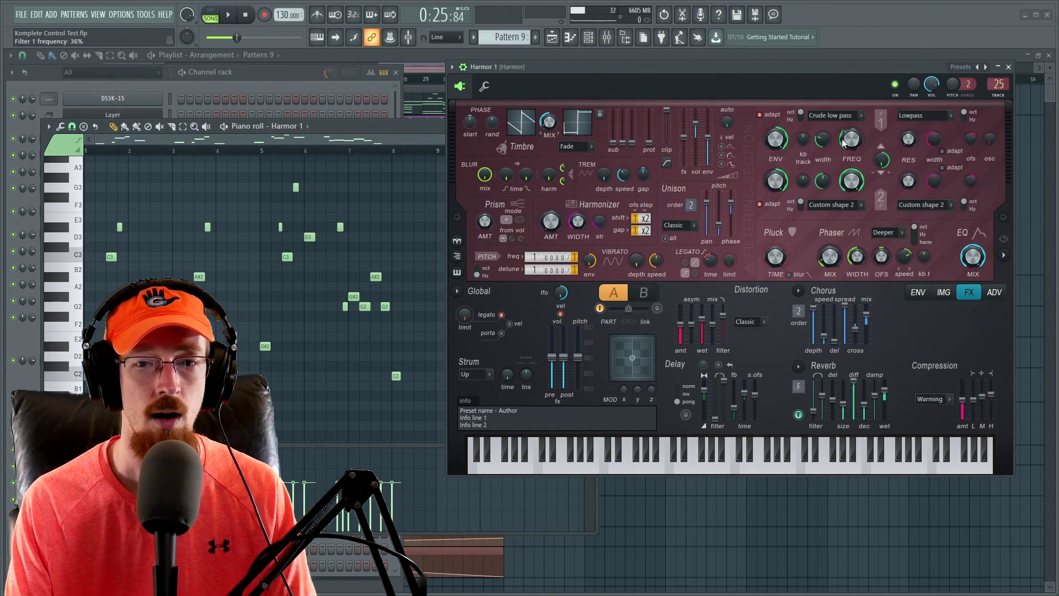
{"action": "left_click_drag", "start_coordinate": [695, 71], "coordinate": [786, 77]}
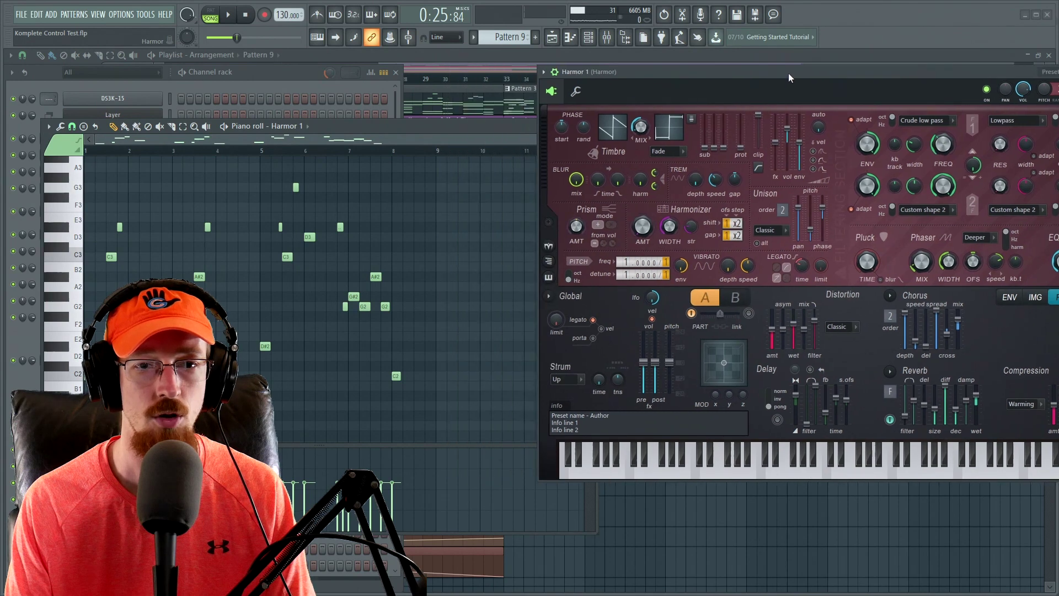
{"action": "left_click", "coordinate": [509, 58]}
{"action": "scroll", "coordinate": [288, 218], "scroll_direction": "down", "scroll_amount": 3}
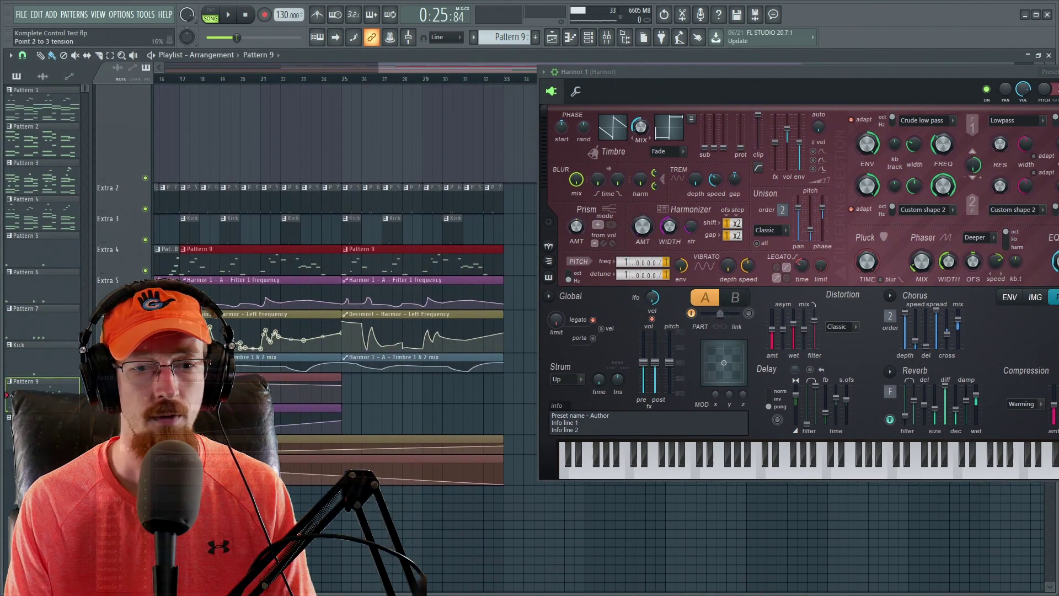
- Select the Harmor Filter 1 frequency and Decimort Left Frequency automation clips from bar 17, and make the Extra 5 track taller
{"action": "left_click_drag", "start_coordinate": [204, 297], "coordinate": [412, 332]}
{"action": "scroll", "coordinate": [192, 329], "scroll_direction": "up", "scroll_amount": 4}
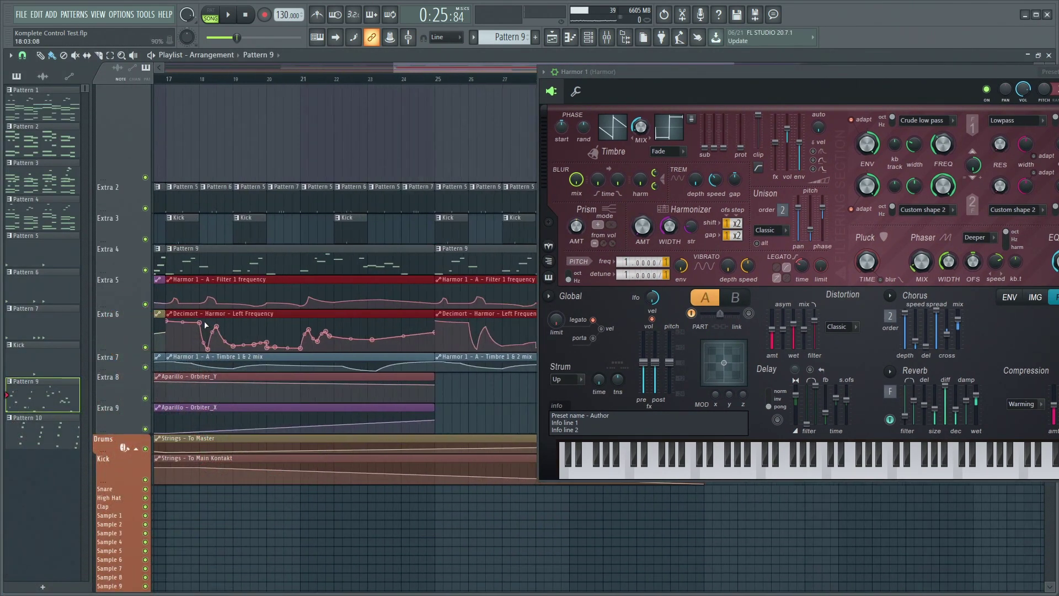
{"action": "left_click_drag", "start_coordinate": [103, 303], "coordinate": [103, 395]}
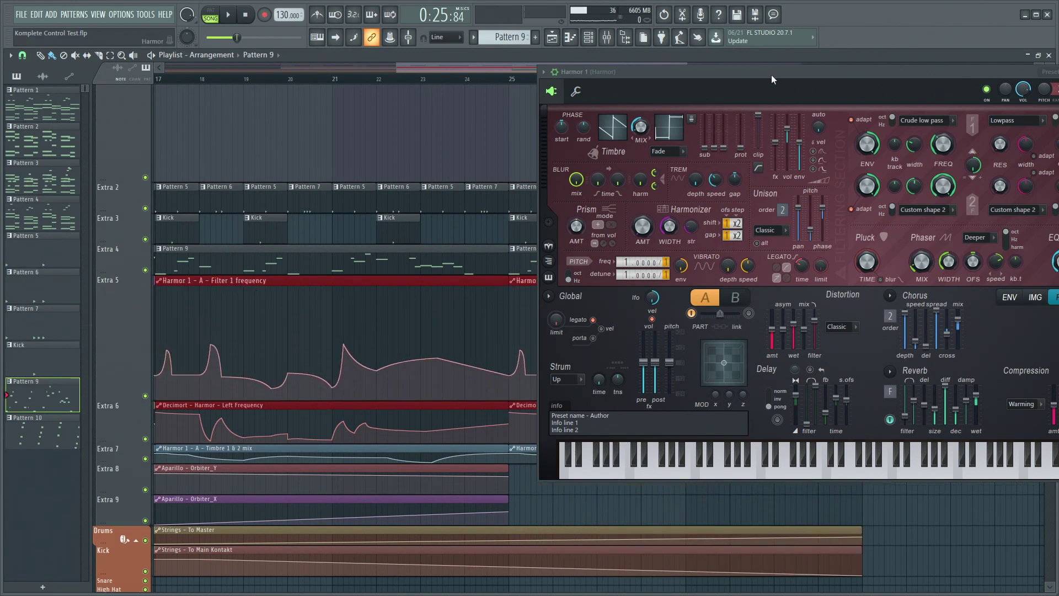
- Bring the Harmor 1 window fully into view and look at the automation options of its Filter 1 frequency knob
{"action": "left_click_drag", "start_coordinate": [771, 76], "coordinate": [717, 77]}
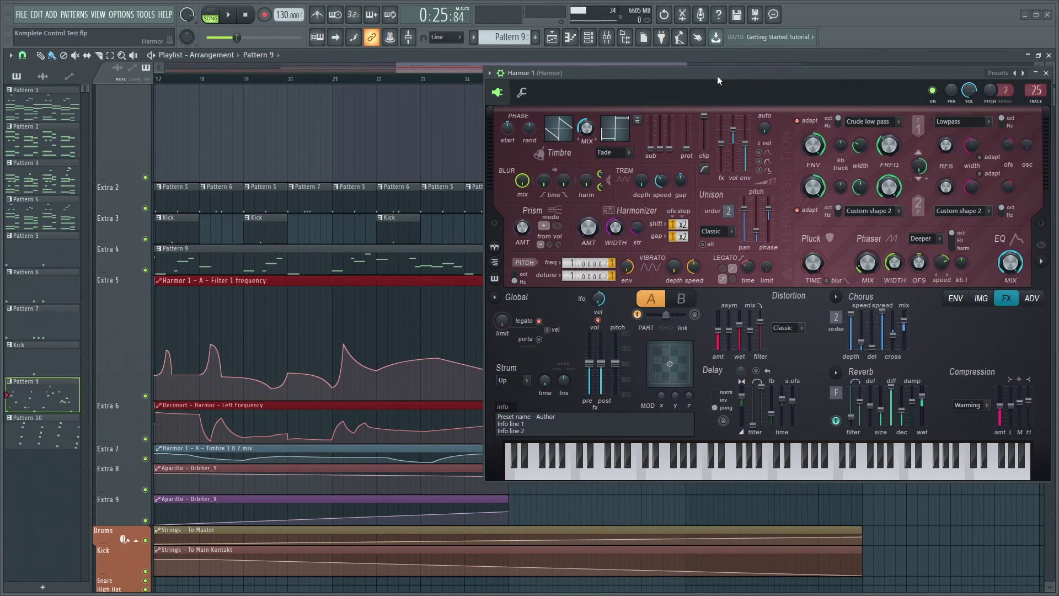
{"action": "right_click", "coordinate": [889, 145]}
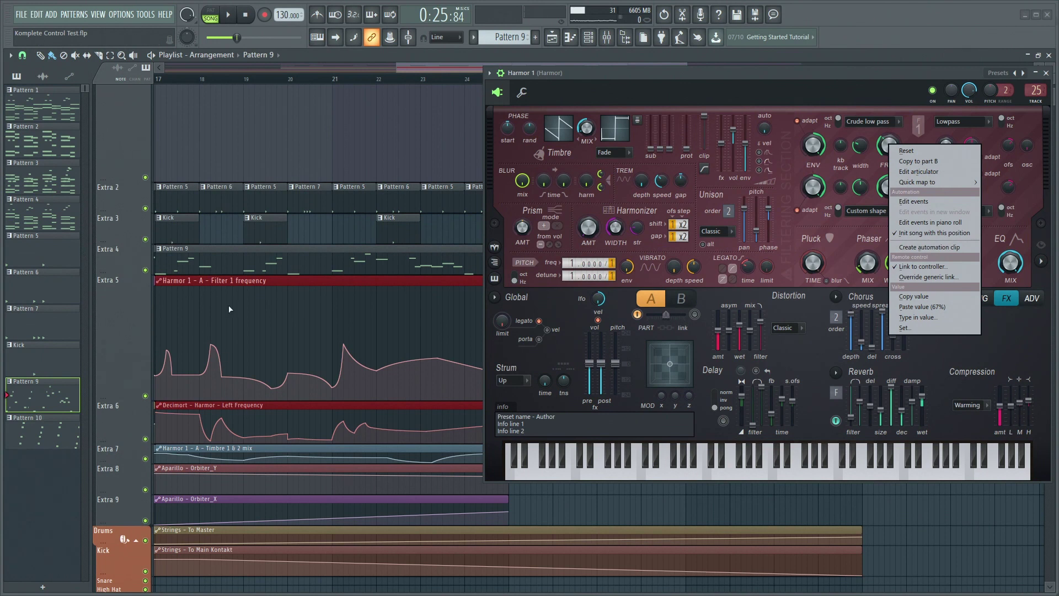
{"action": "left_click", "coordinate": [713, 77]}
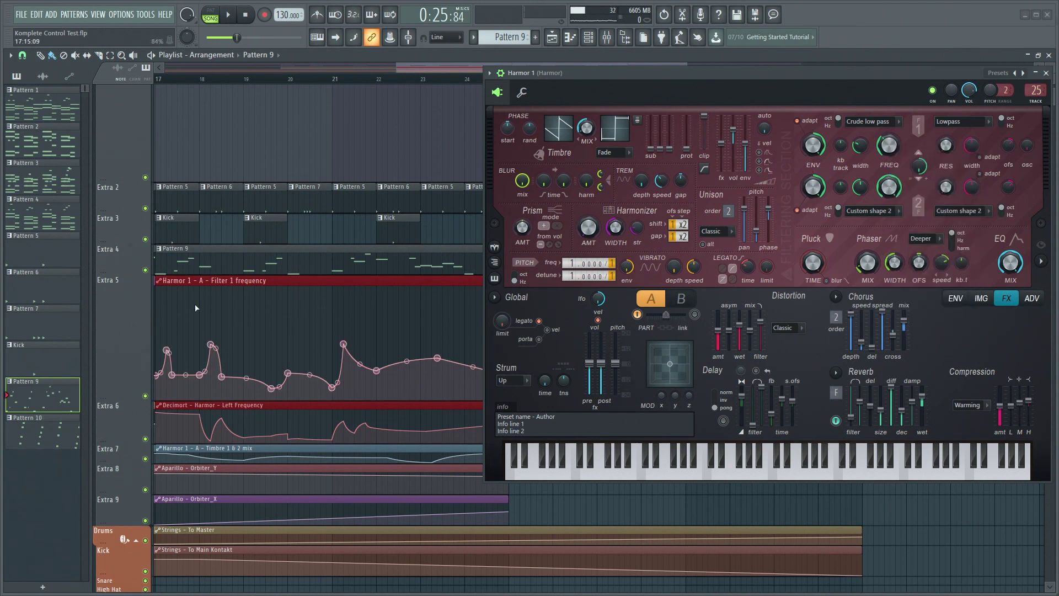
- Play from bar 17 with only the Extra 5 track soloed to watch the filter automation, then stop and unsolo it
{"action": "left_click_drag", "start_coordinate": [202, 316], "coordinate": [241, 323]}
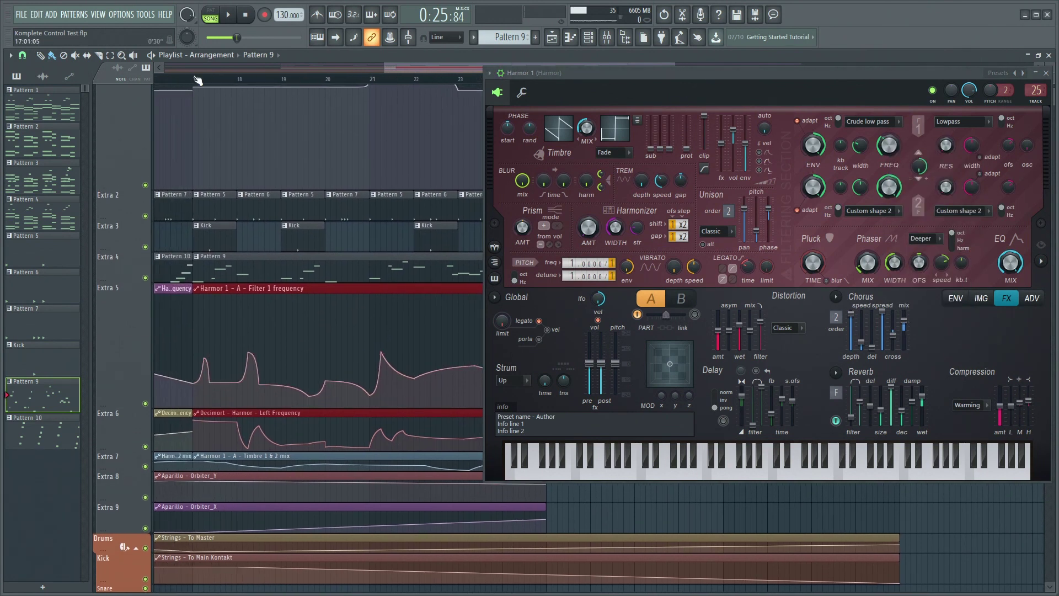
{"action": "left_click", "coordinate": [195, 79]}
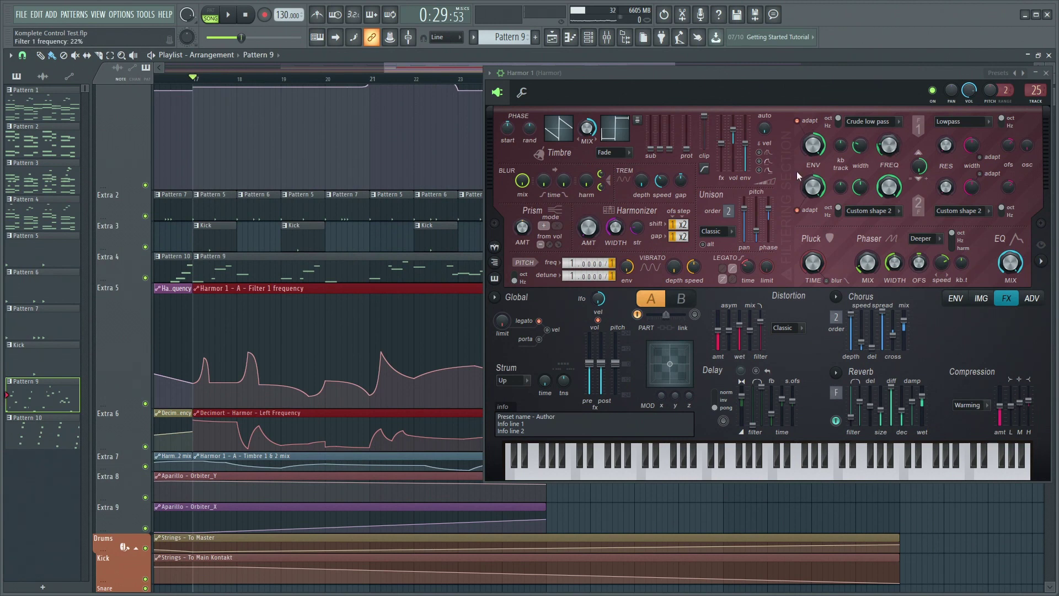
{"action": "right_click", "coordinate": [145, 404]}
{"action": "key", "text": "space"}
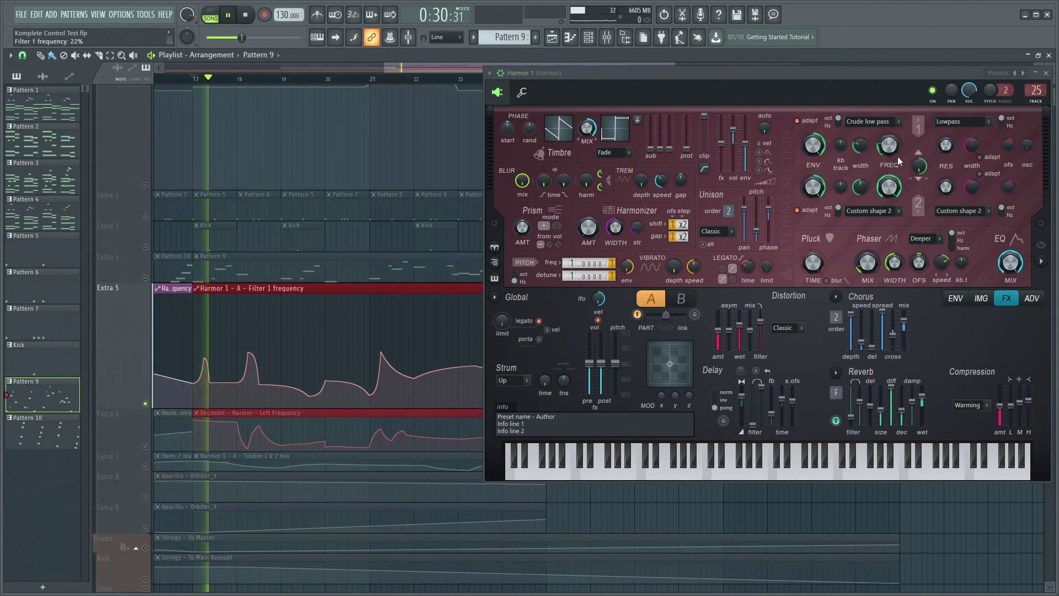
{"action": "key", "text": "space"}
{"action": "right_click", "coordinate": [146, 405]}
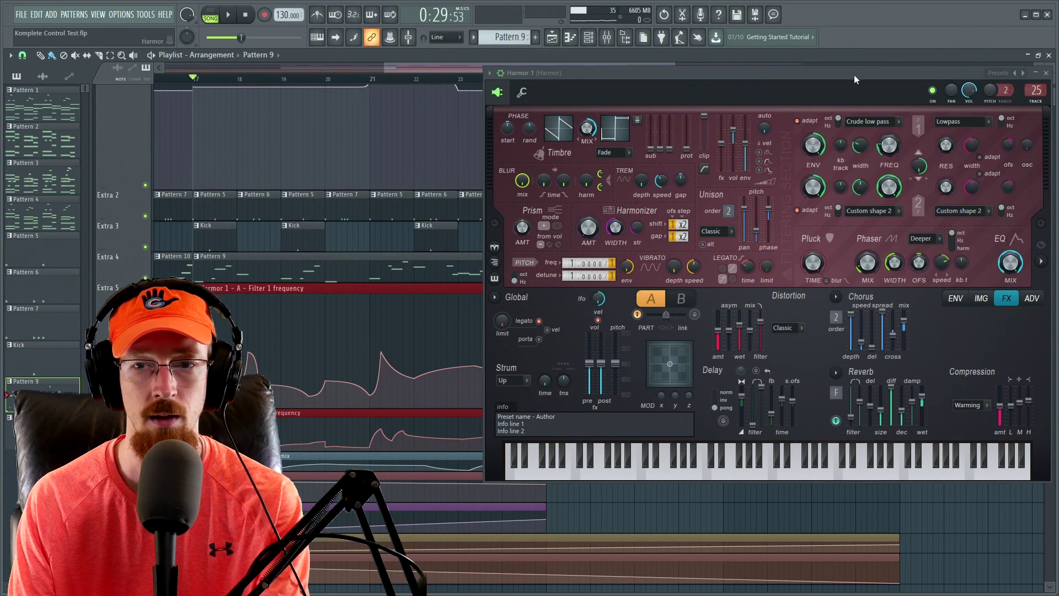
- Sweep Harmor's Filter 1 frequency knob upward to 86% to audition the cutoff movement
{"action": "left_click_drag", "start_coordinate": [921, 73], "coordinate": [919, 72]}
{"action": "left_click_drag", "start_coordinate": [887, 144], "coordinate": [887, 104]}
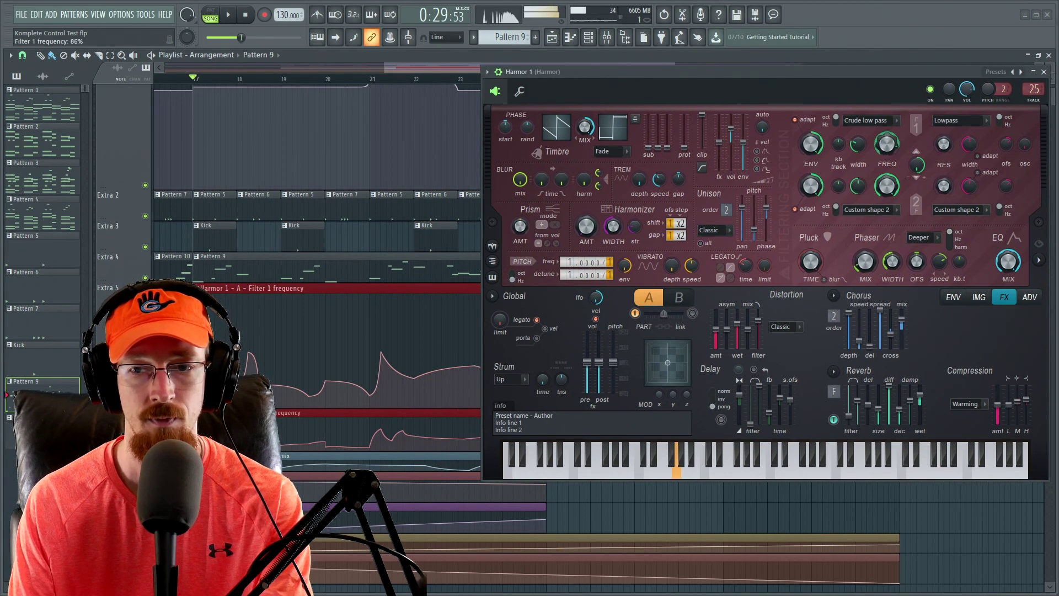
{"action": "mouse_move", "coordinate": [885, 146]}
{"action": "left_mouse_down"}
{"action": "mouse_move", "coordinate": [885, 83]}
{"action": "mouse_move", "coordinate": [885, 134]}
{"action": "left_mouse_up"}
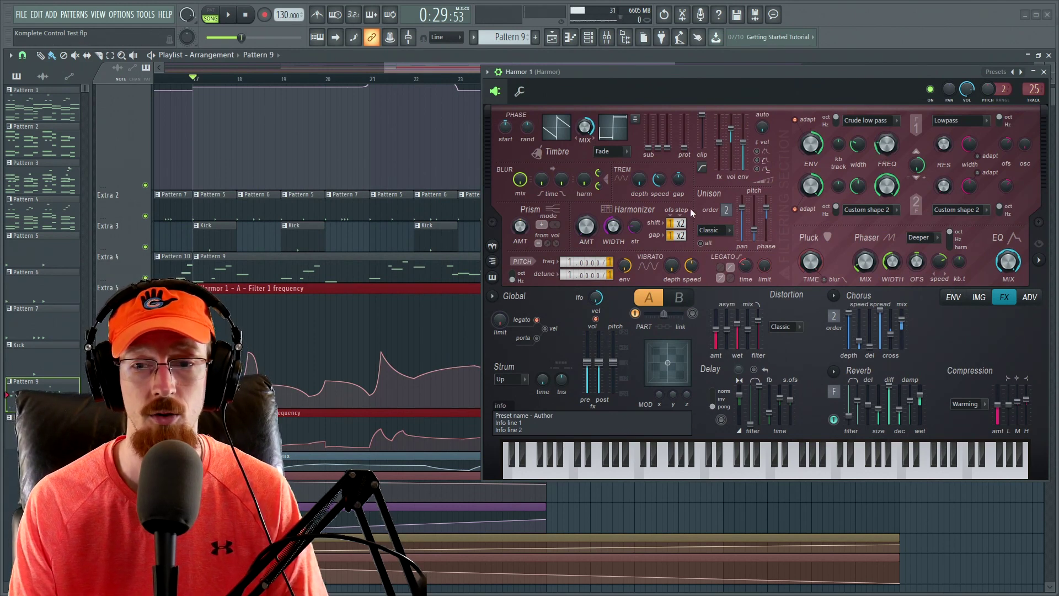
- Compare the LFO and Envelope shapes for Volume in Harmor's envelope editor, and view the Filter 1 frequency knob's options
{"action": "left_click", "coordinate": [953, 297]}
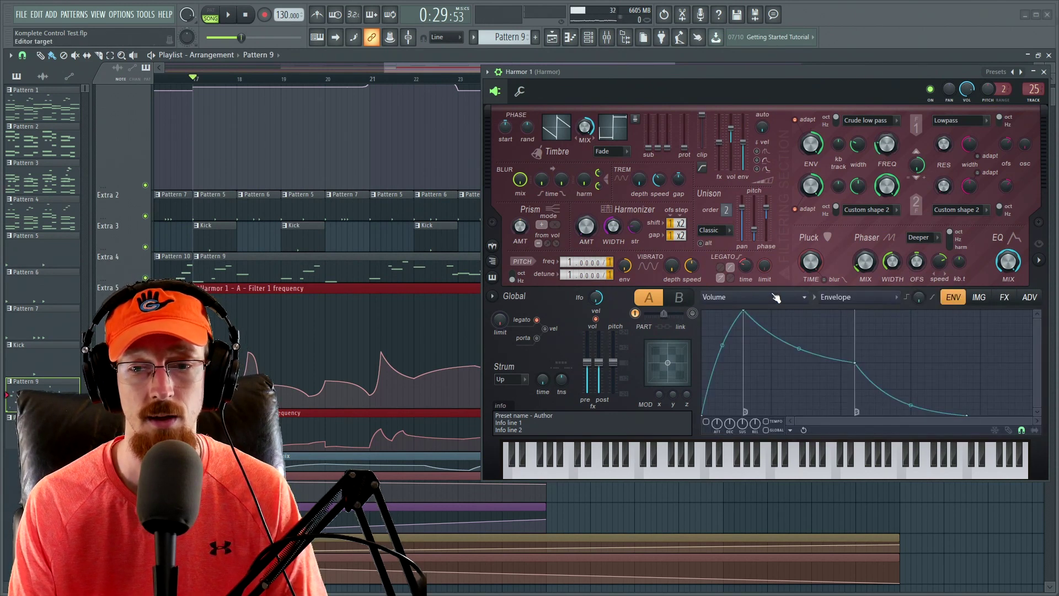
{"action": "left_click", "coordinate": [881, 298]}
{"action": "left_click", "coordinate": [866, 318]}
{"action": "left_click", "coordinate": [859, 297]}
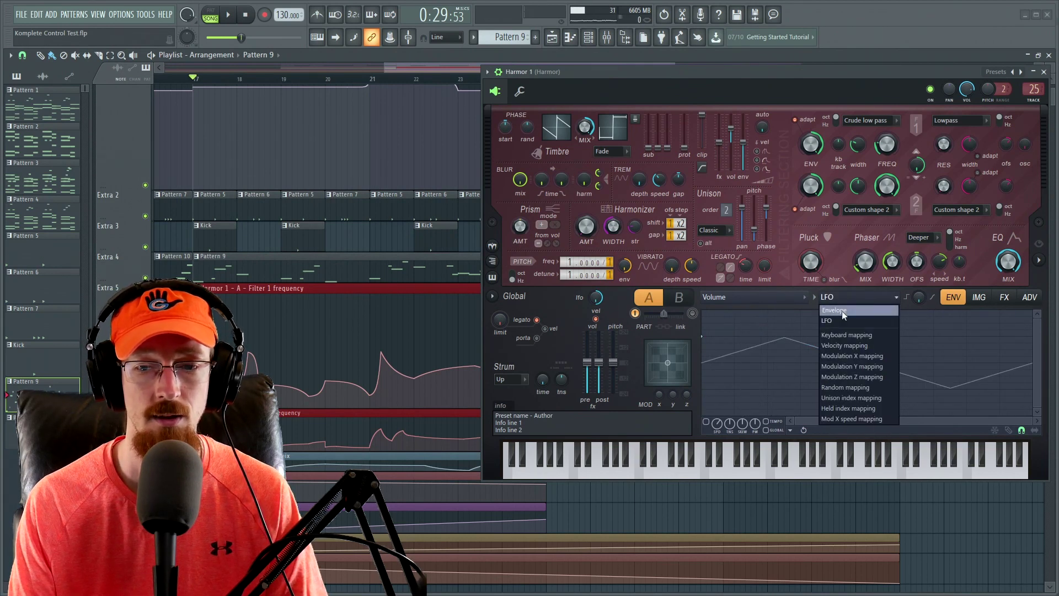
{"action": "left_click", "coordinate": [841, 310]}
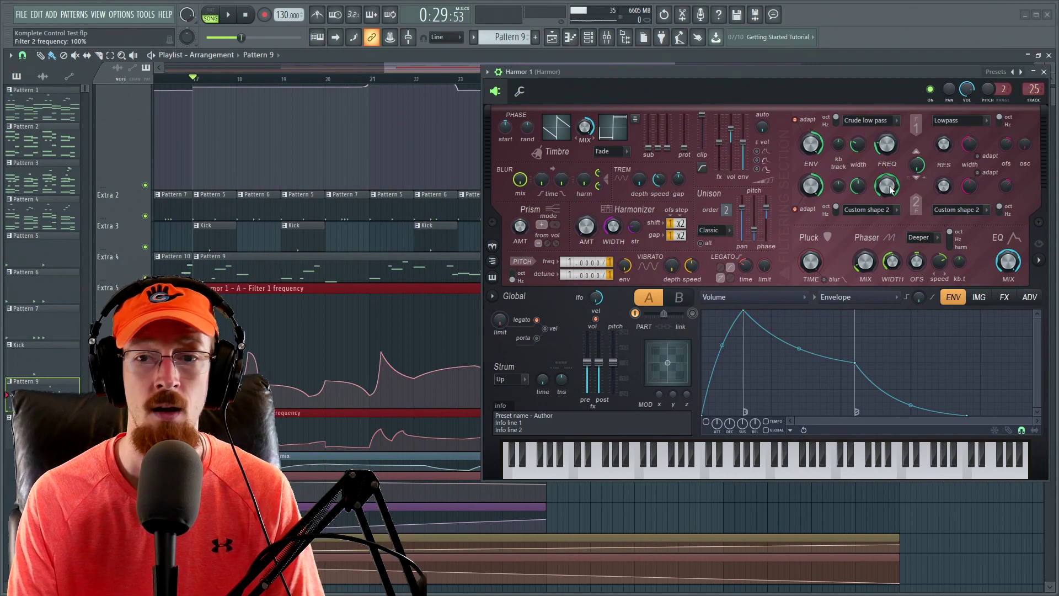
{"action": "right_click", "coordinate": [886, 145]}
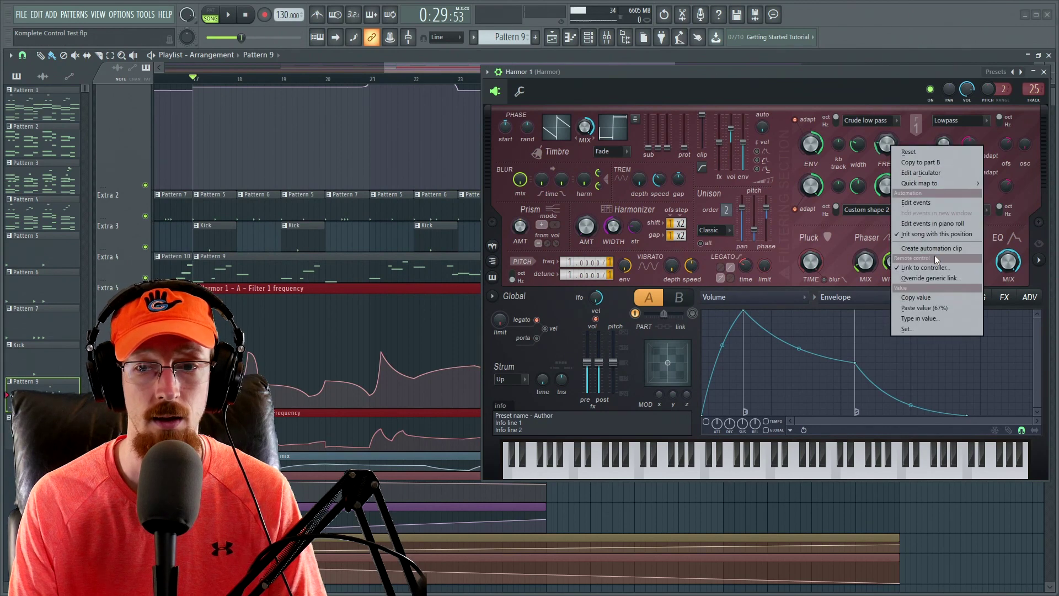
{"action": "left_click", "coordinate": [881, 90]}
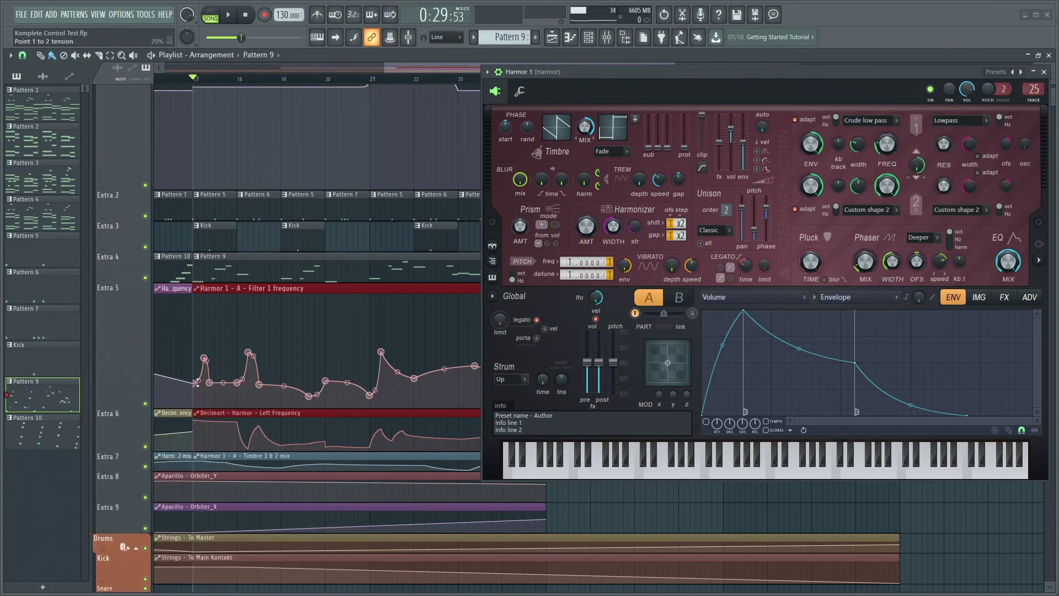
- Play the song from bar 17 with the Pattern 9 notes and the Filter 1 frequency automation in view
{"action": "scroll", "coordinate": [228, 323], "scroll_direction": "up", "scroll_amount": 4}
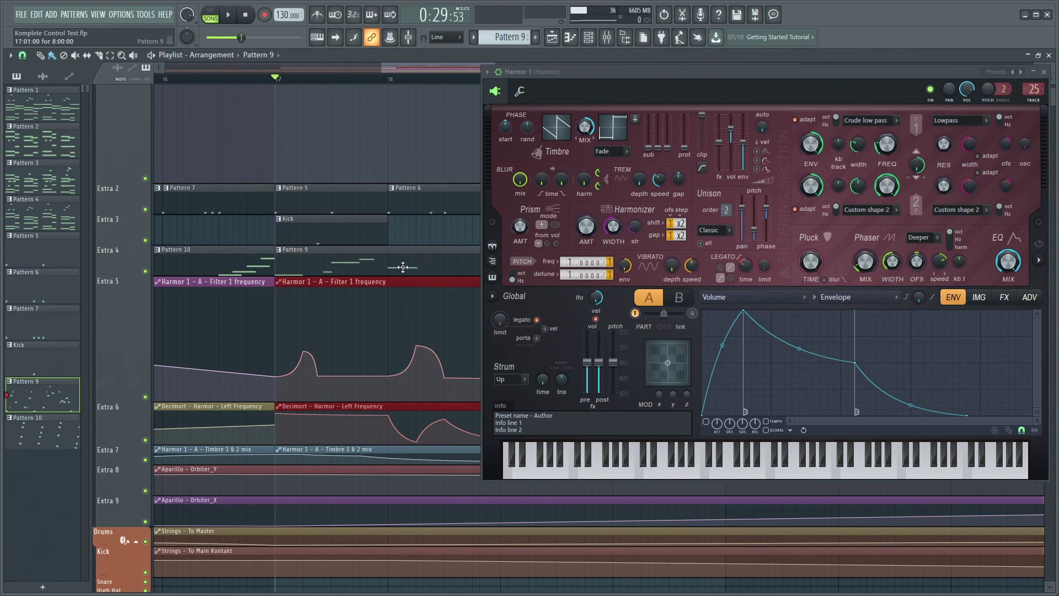
{"action": "scroll", "coordinate": [402, 268], "scroll_direction": "down", "scroll_amount": 3}
{"action": "left_click_drag", "start_coordinate": [423, 267], "coordinate": [354, 291]}
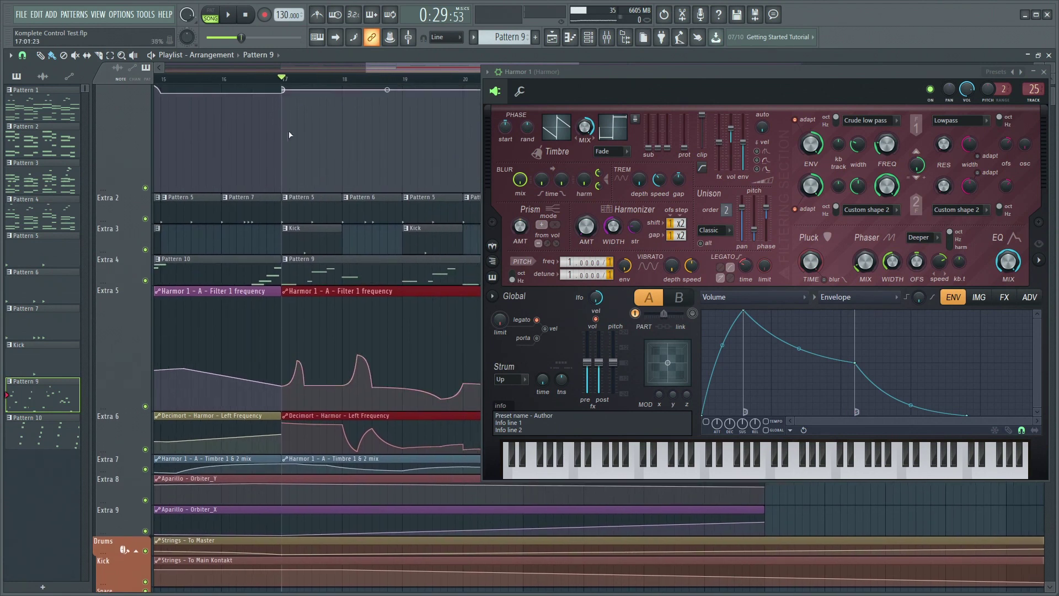
{"action": "key", "text": "space"}
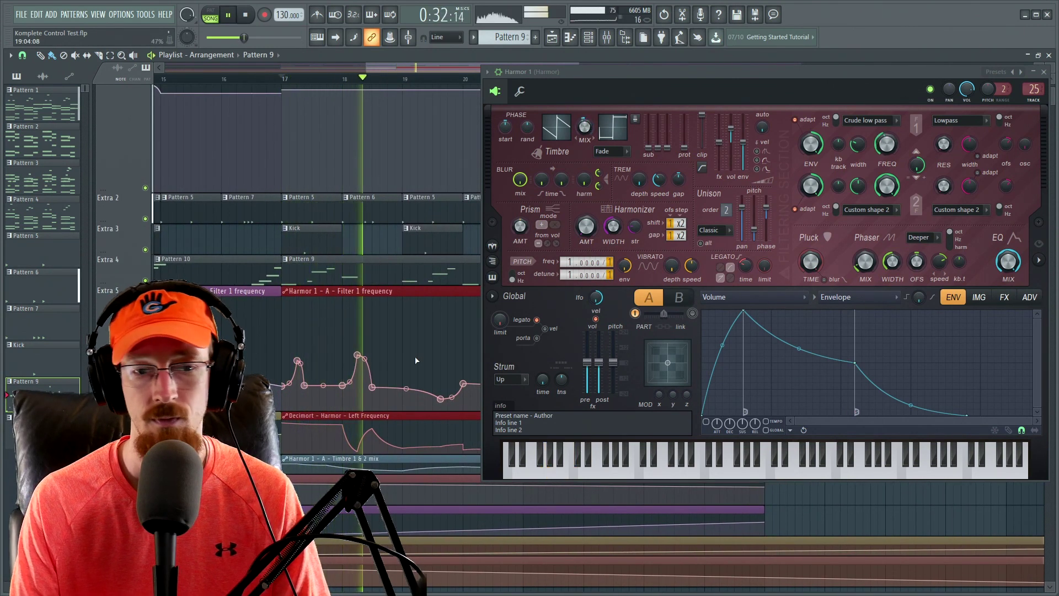
- Stop playback, mute the Filter 1 frequency automation clip at bar 17, and audition the melody without it
{"action": "key", "text": "space"}
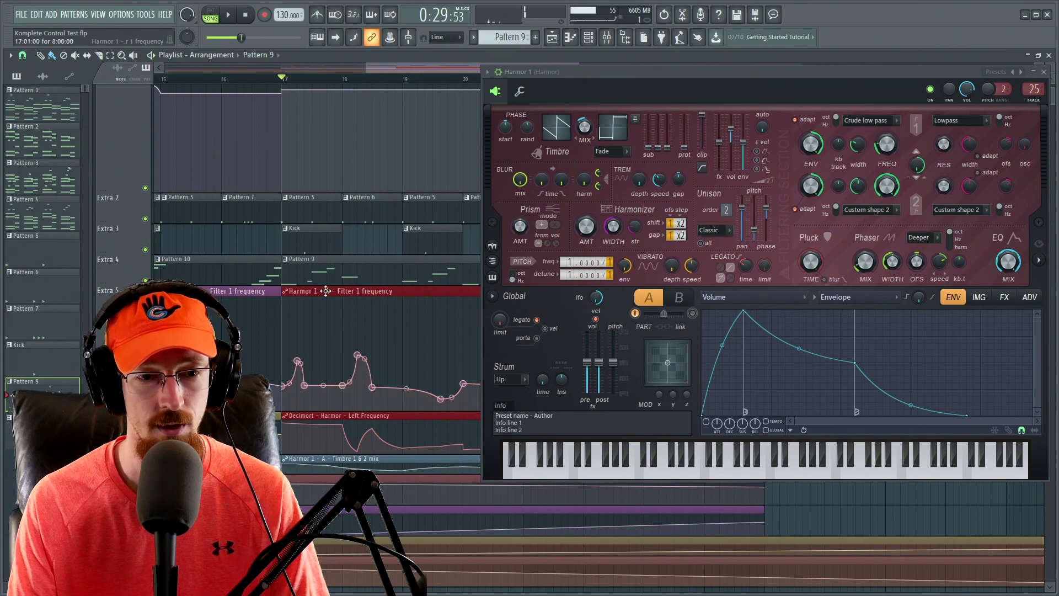
{"action": "left_click", "coordinate": [307, 293]}
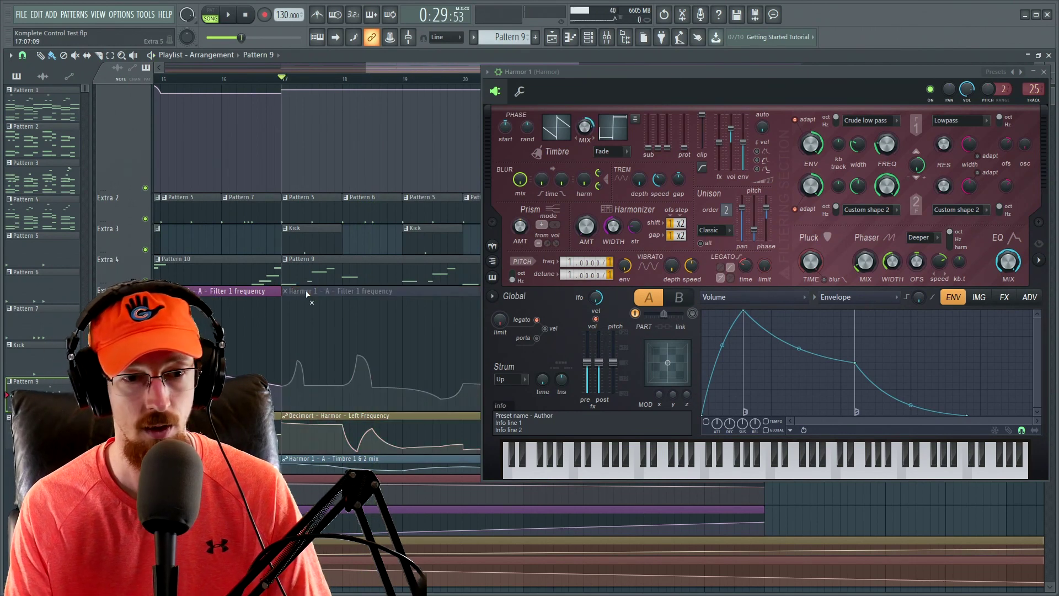
{"action": "key", "text": "space"}
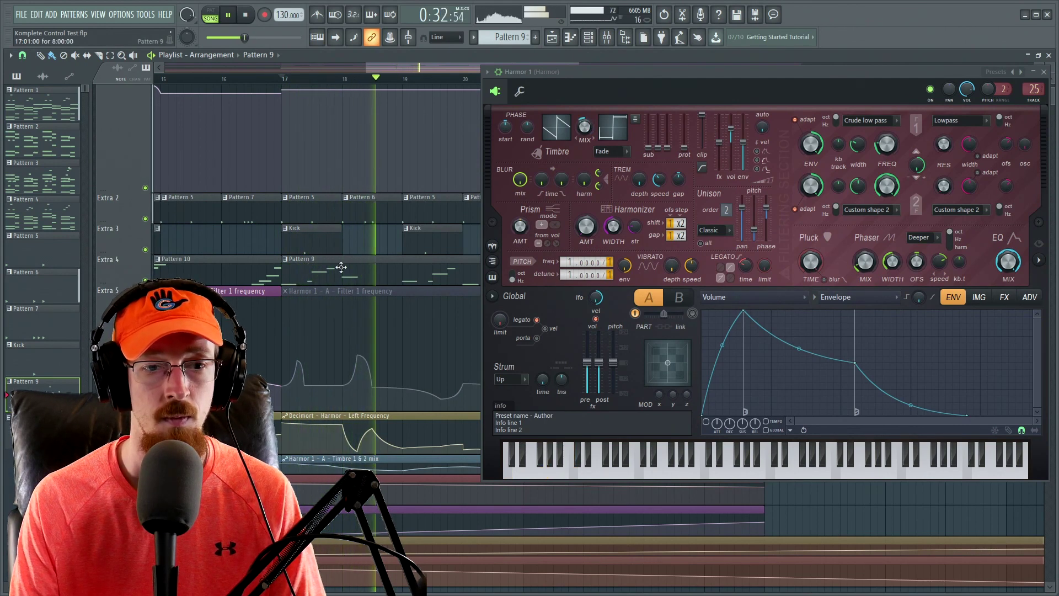
{"action": "key", "text": "space"}
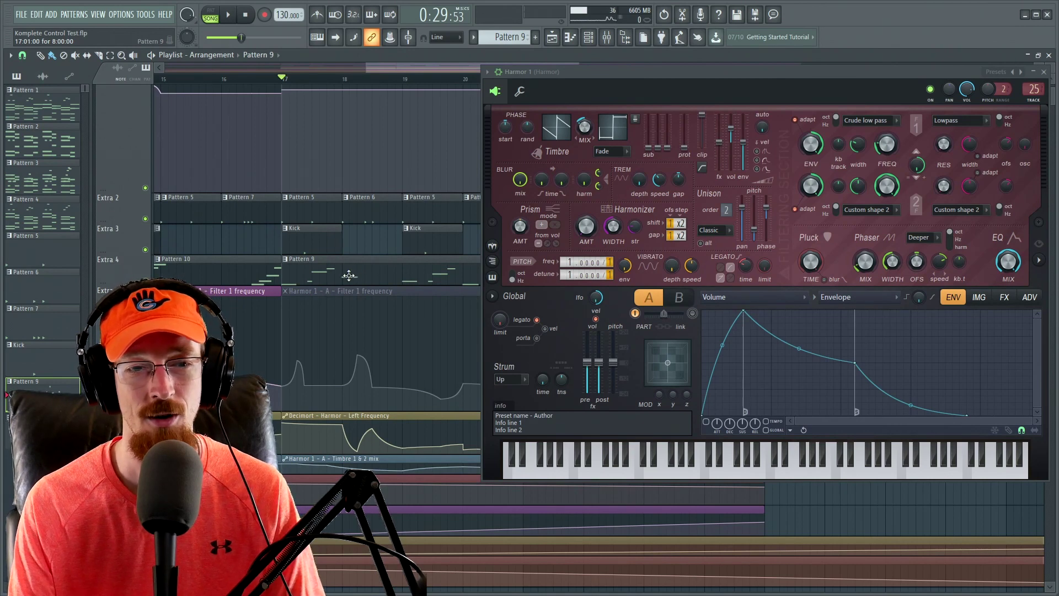
{"action": "key", "text": "space"}
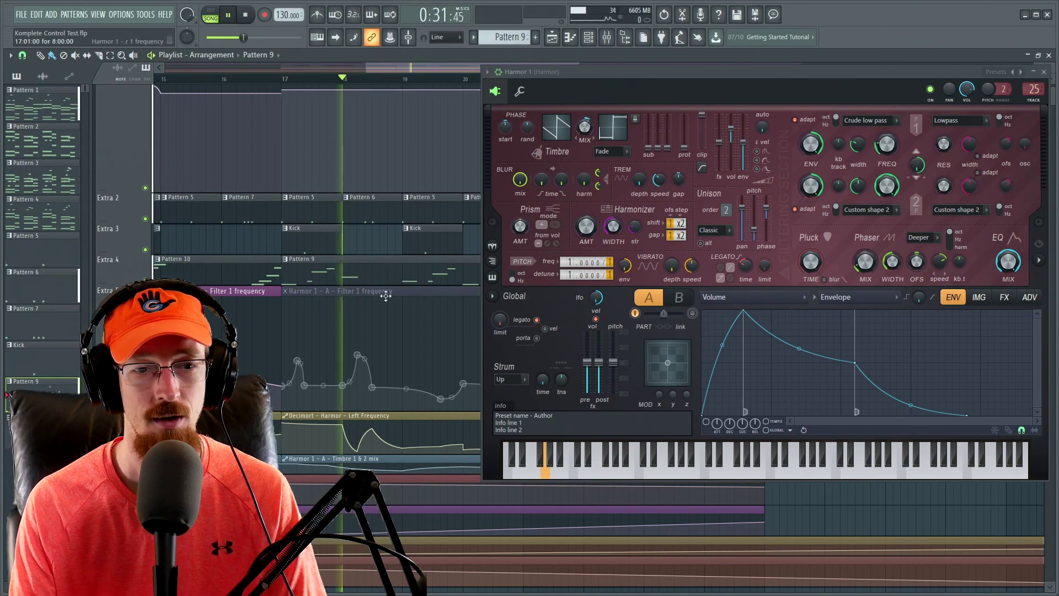
{"action": "key", "text": "space"}
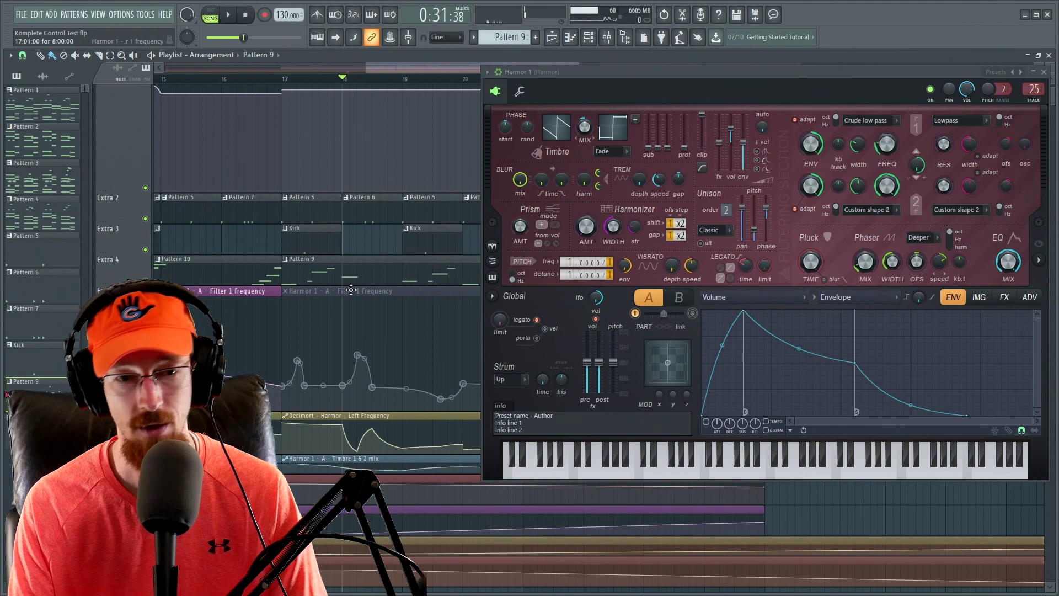
- Unmute the Filter 1 frequency automation clip and play short passages from bar 18 to hear the filter movement
{"action": "left_click", "coordinate": [350, 290]}
{"action": "key", "text": "space"}
{"action": "key", "text": "space"}
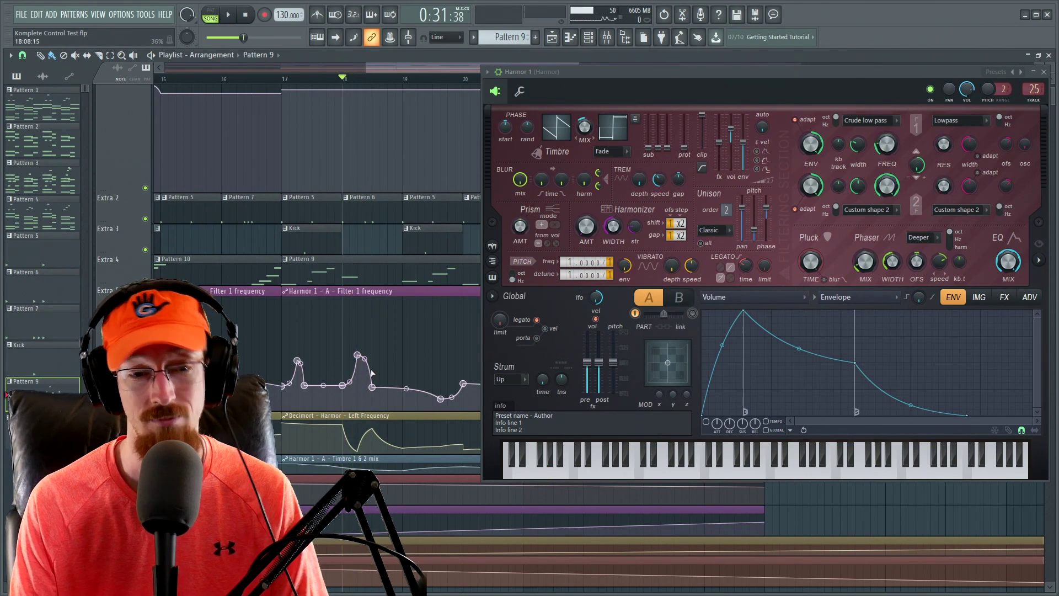
{"action": "key", "text": "space"}
{"action": "key", "text": "space"}
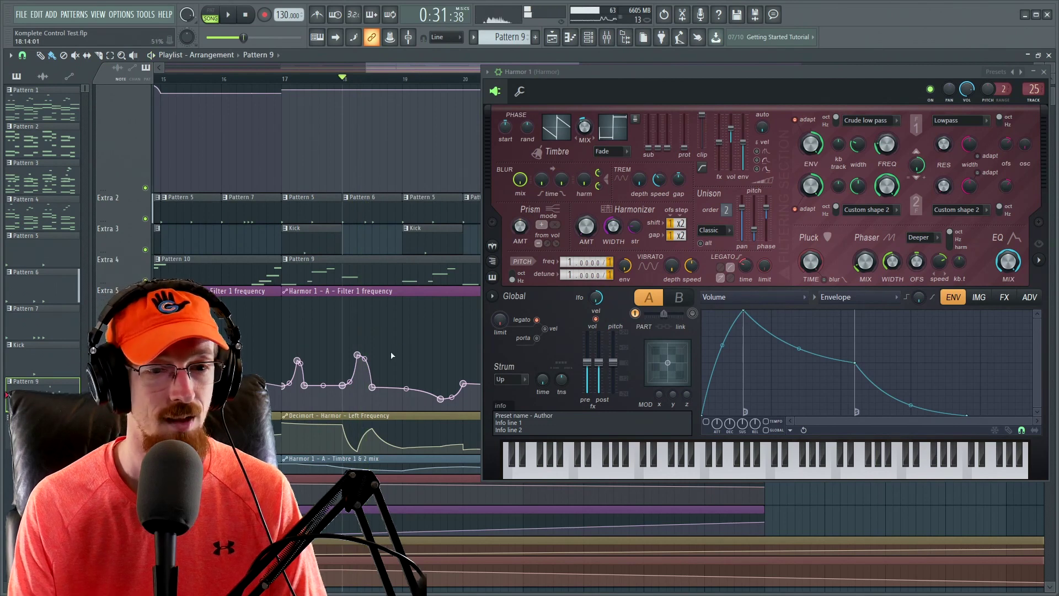
- Select the Filter 1 frequency clip starting at bar 17, play the song from bar 19 to follow its curve, and stop playback
{"action": "scroll", "coordinate": [420, 221], "scroll_direction": "down", "scroll_amount": 2}
{"action": "scroll", "coordinate": [364, 285], "scroll_direction": "up", "scroll_amount": 1}
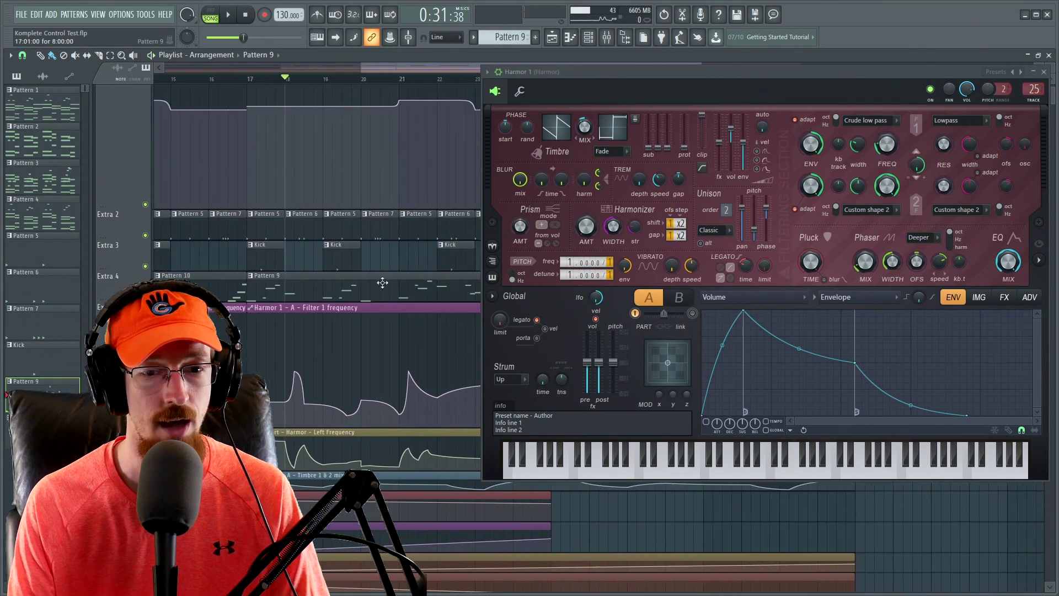
{"action": "scroll", "coordinate": [365, 265], "scroll_direction": "down", "scroll_amount": 2}
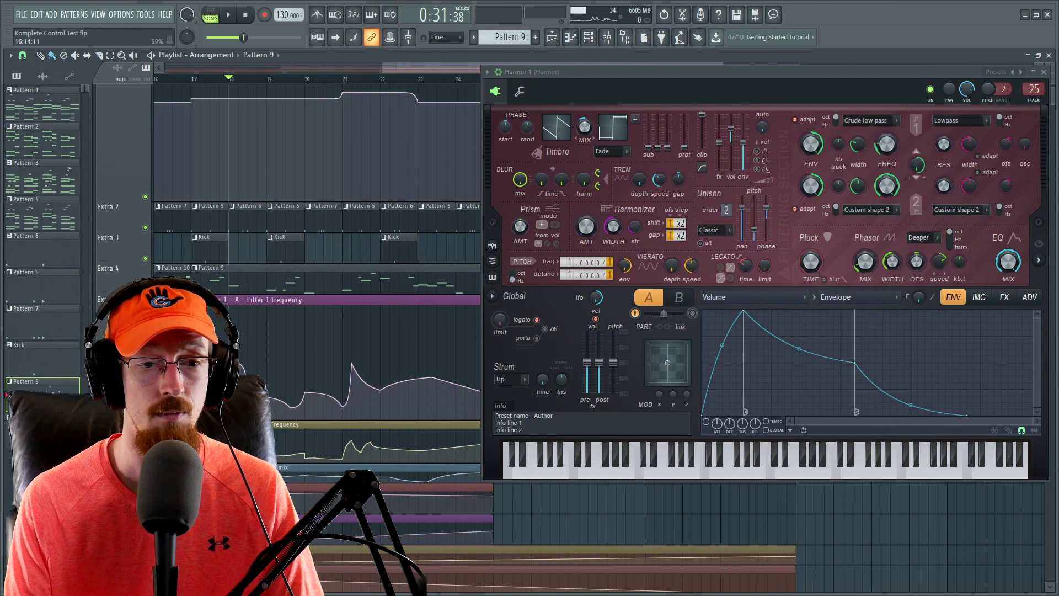
{"action": "left_click_drag", "start_coordinate": [208, 364], "coordinate": [323, 372], "text": "ctrl"}
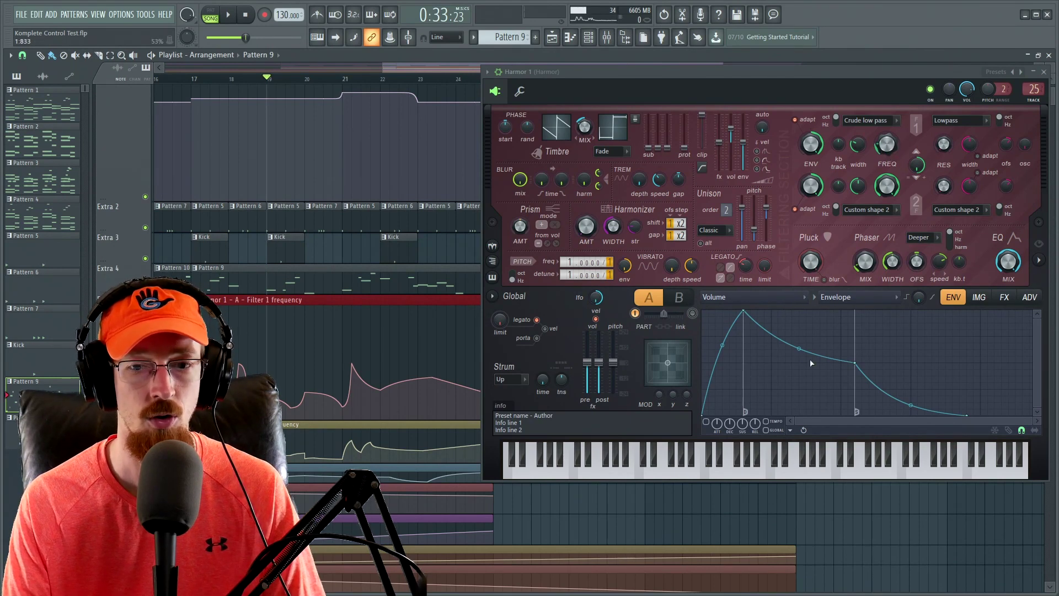
{"action": "mouse_move", "coordinate": [370, 325]}
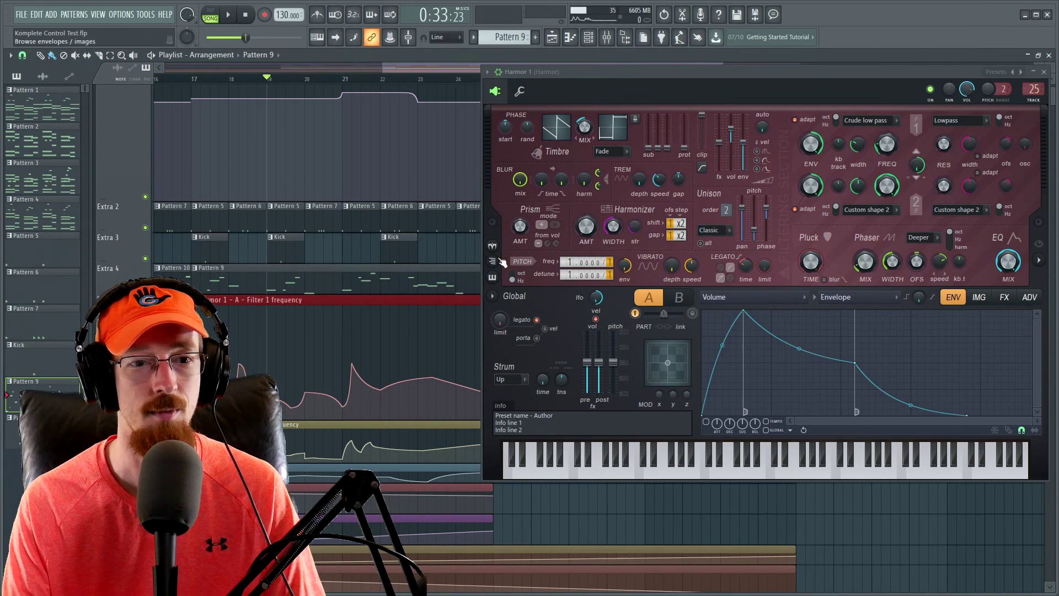
{"action": "key", "text": "space"}
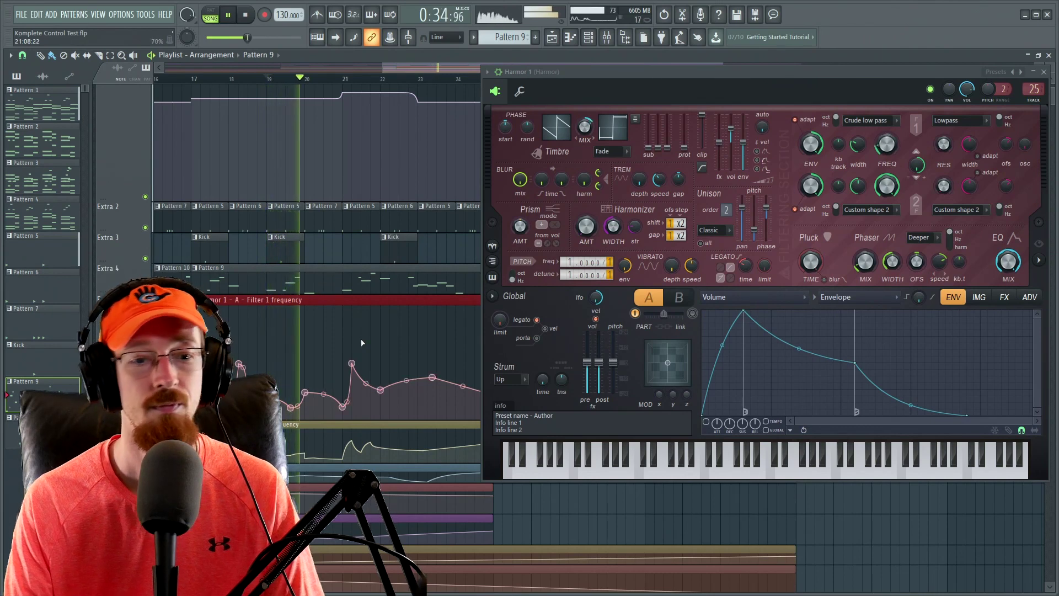
{"action": "key", "text": "space"}
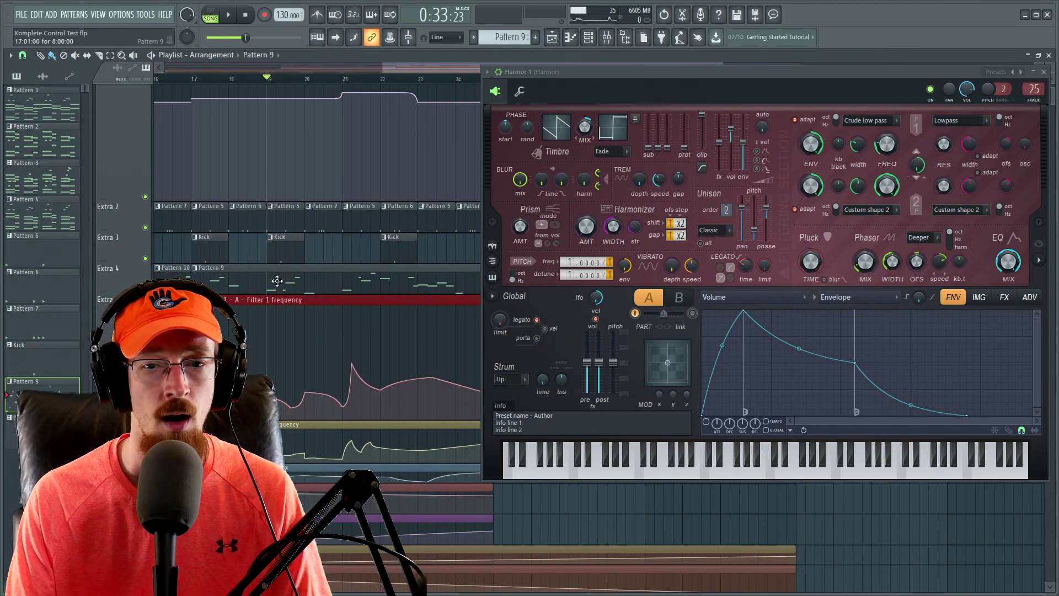
- Shift the Harmor window slightly, view its effects section, and close the plugin
{"action": "left_click_drag", "start_coordinate": [860, 74], "coordinate": [849, 78]}
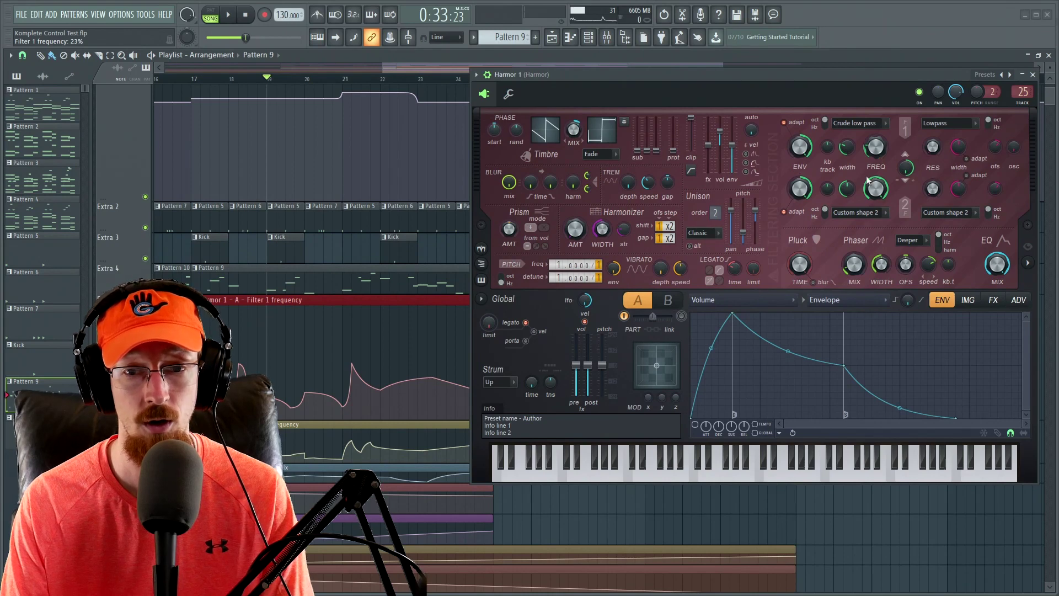
{"action": "left_click", "coordinate": [993, 299]}
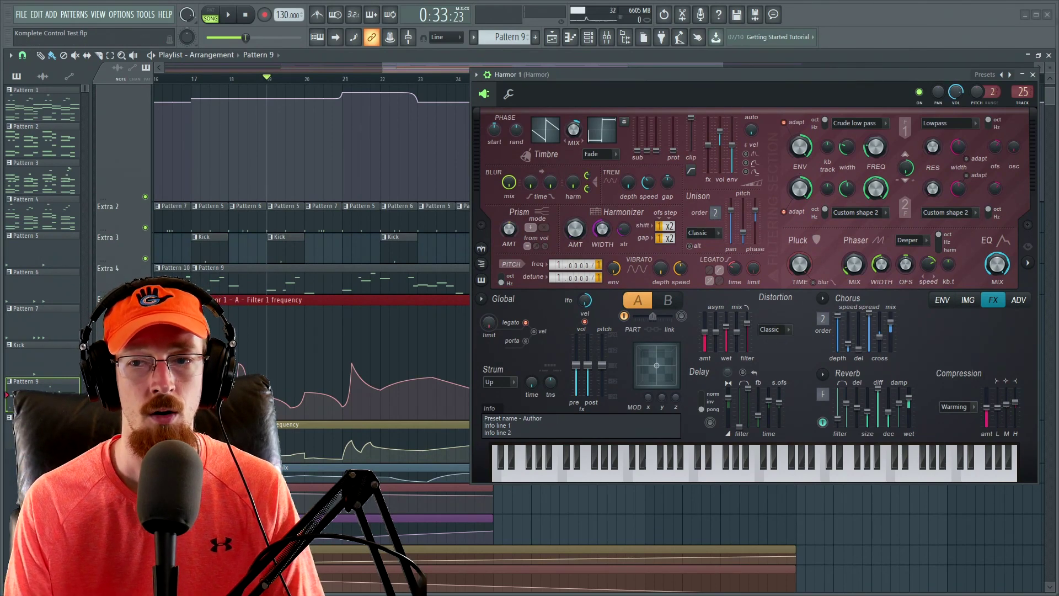
{"action": "left_click", "coordinate": [1032, 75]}
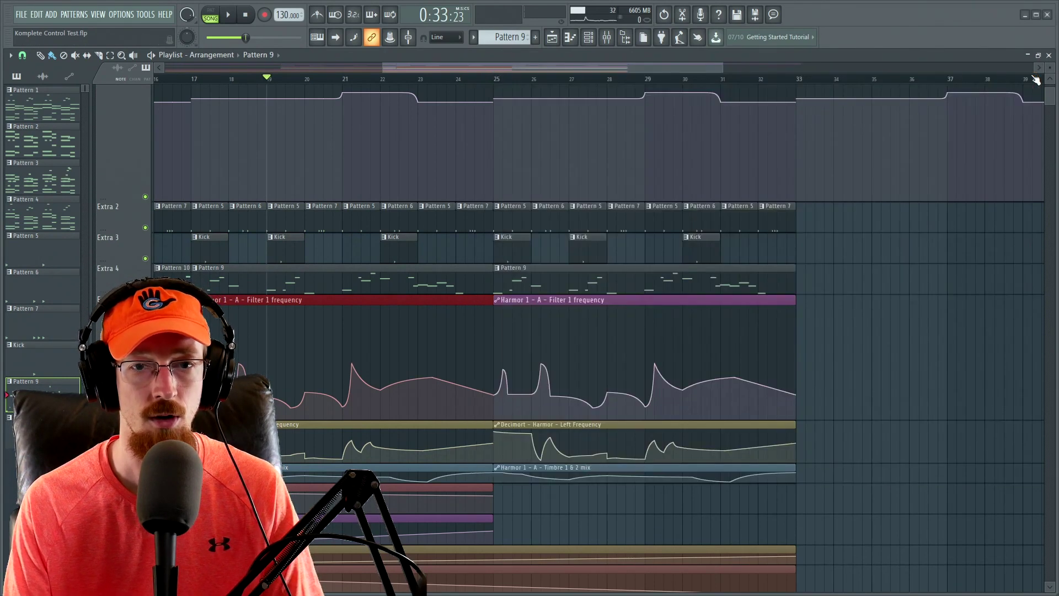
- Inspect the Decimort and MXXX effects on the Harmor mixer track, closing each one and shifting the mixer aside
{"action": "left_click", "coordinate": [607, 39]}
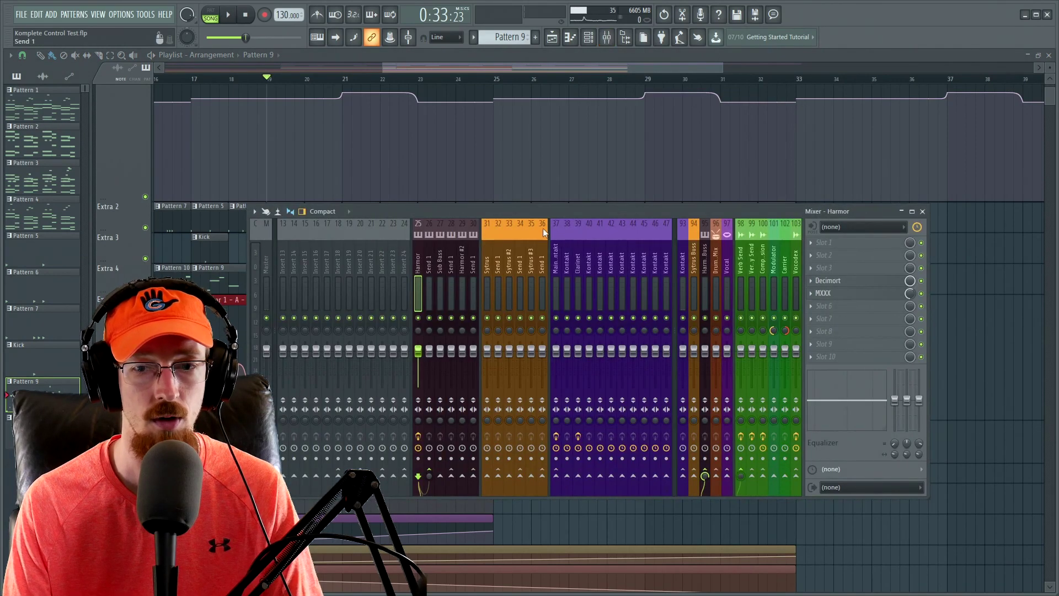
{"action": "left_click", "coordinate": [841, 282]}
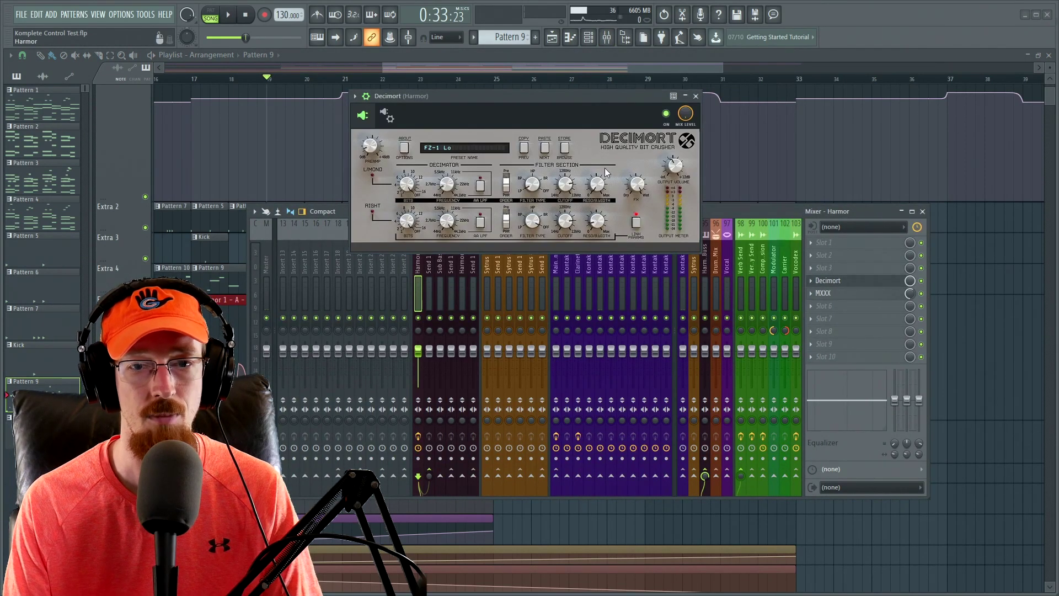
{"action": "left_click", "coordinate": [844, 283]}
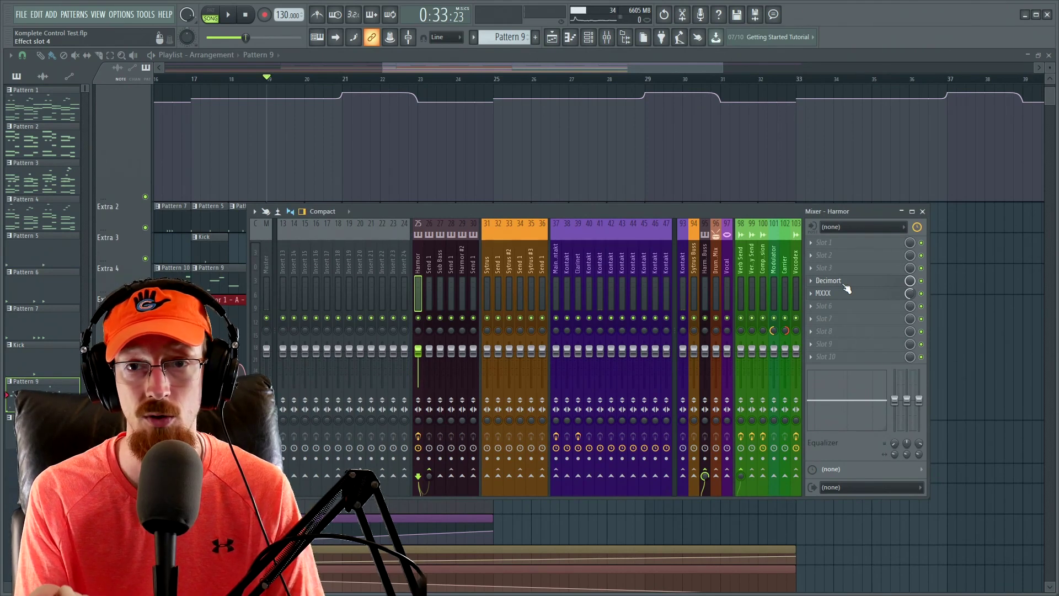
{"action": "left_click", "coordinate": [844, 283]}
{"action": "left_click", "coordinate": [845, 284]}
{"action": "left_click", "coordinate": [853, 294]}
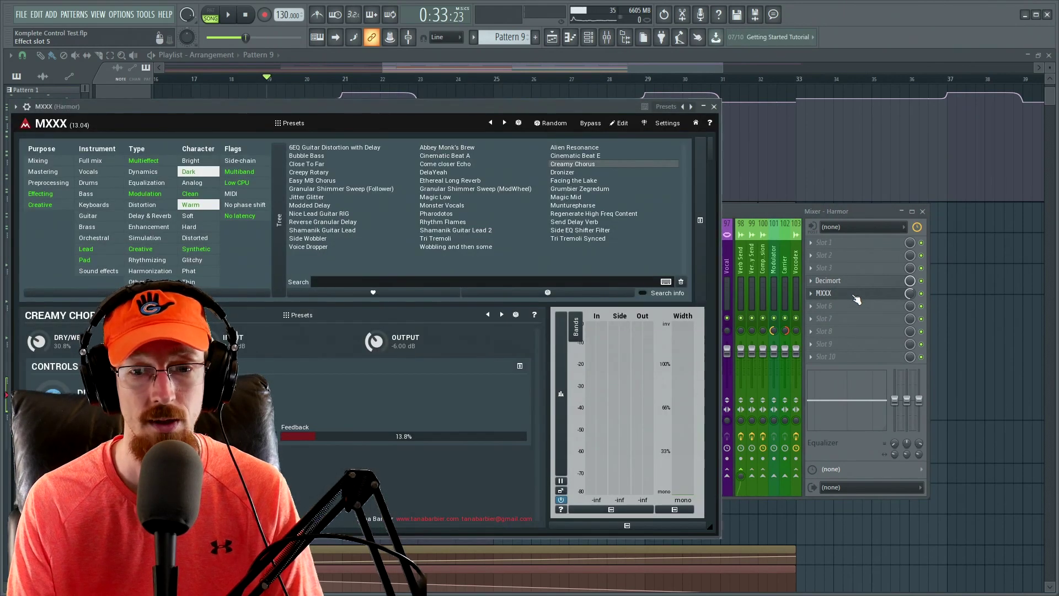
{"action": "left_click", "coordinate": [852, 294]}
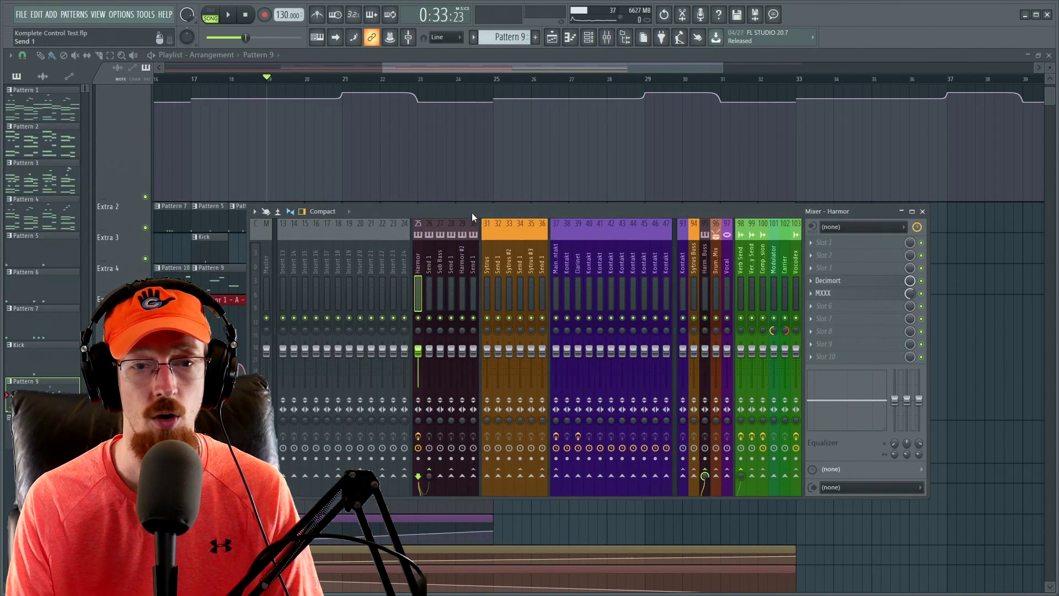
{"action": "left_click_drag", "start_coordinate": [471, 213], "coordinate": [531, 217]}
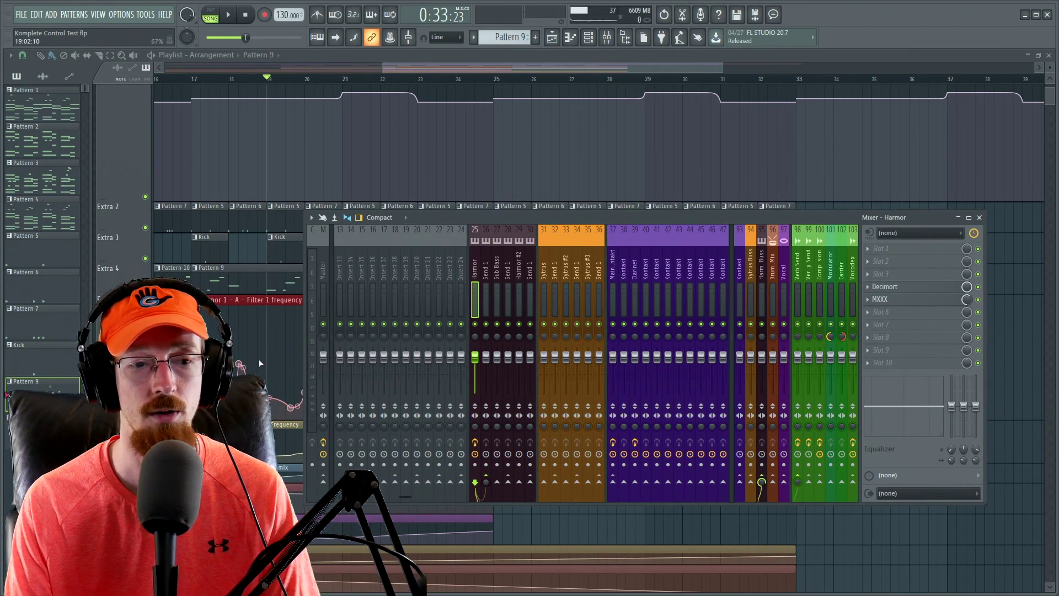
- Set the playhead to bar 17 and select the Pattern 9 clip that starts there
{"action": "left_click", "coordinate": [196, 81]}
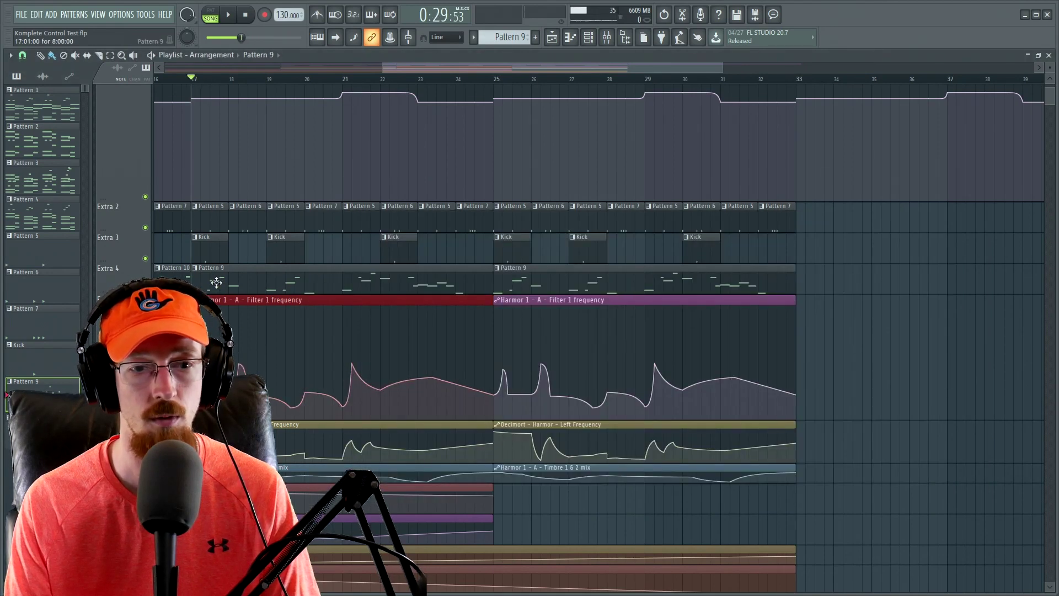
{"action": "left_click_drag", "start_coordinate": [222, 281], "coordinate": [454, 289]}
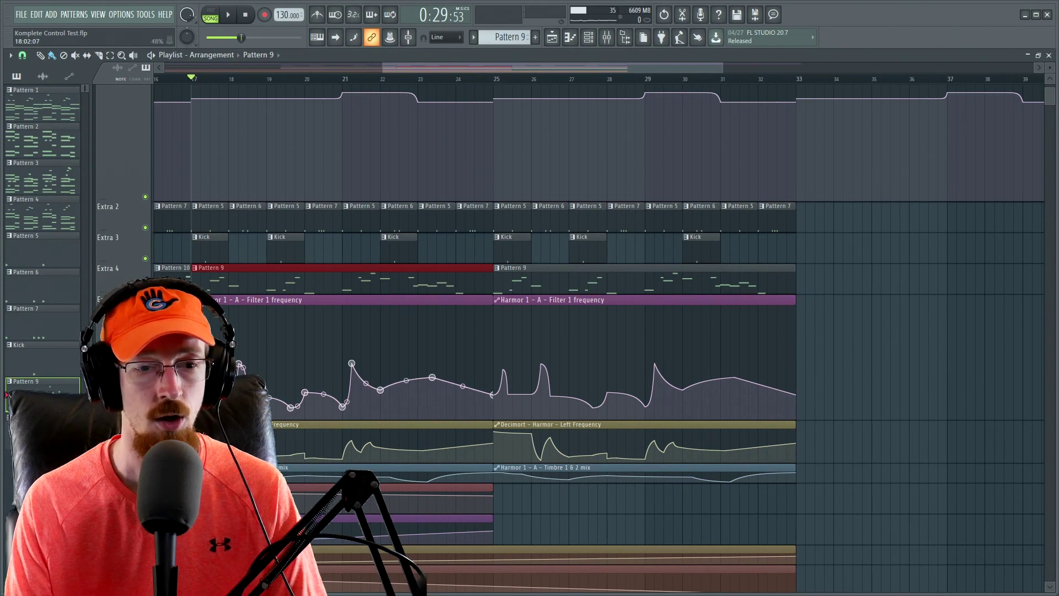
{"action": "scroll", "coordinate": [309, 331], "scroll_direction": "up", "scroll_amount": 3}
{"action": "scroll", "coordinate": [354, 360], "scroll_direction": "down", "scroll_amount": 1}
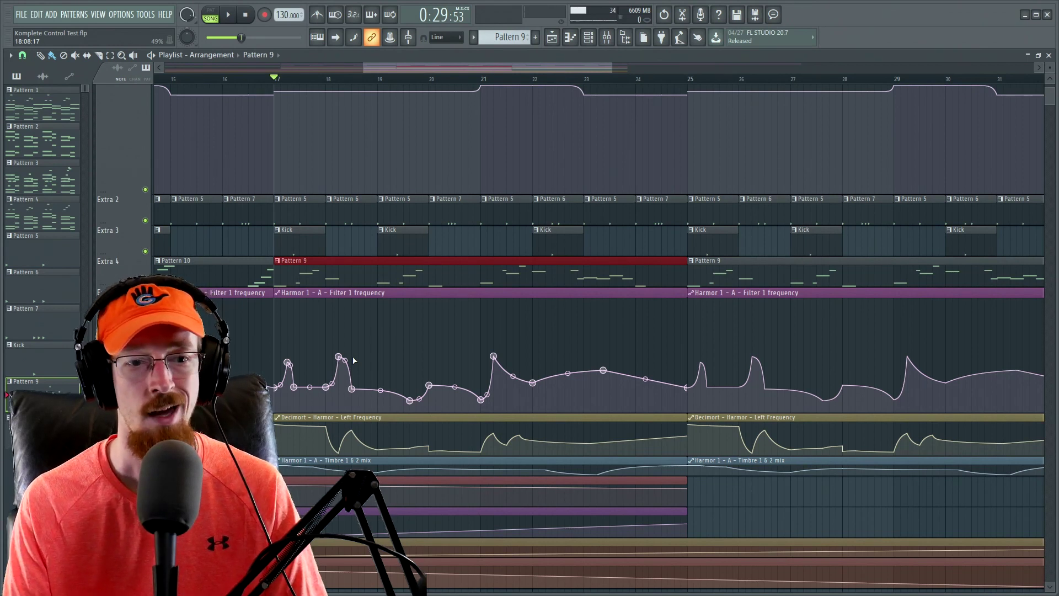
- Select both Filter 1 frequency clips from bar 17 onward, play the song to compare the automation with the melody, and stop playback
{"action": "left_click_drag", "start_coordinate": [312, 352], "coordinate": [711, 330]}
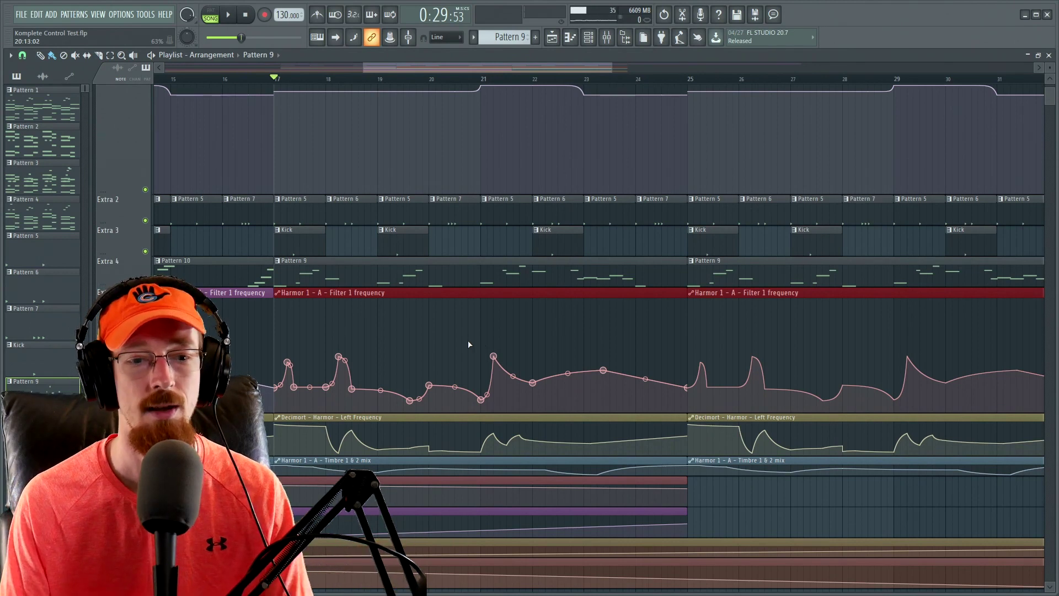
{"action": "scroll", "coordinate": [491, 331], "scroll_direction": "down", "scroll_amount": 1}
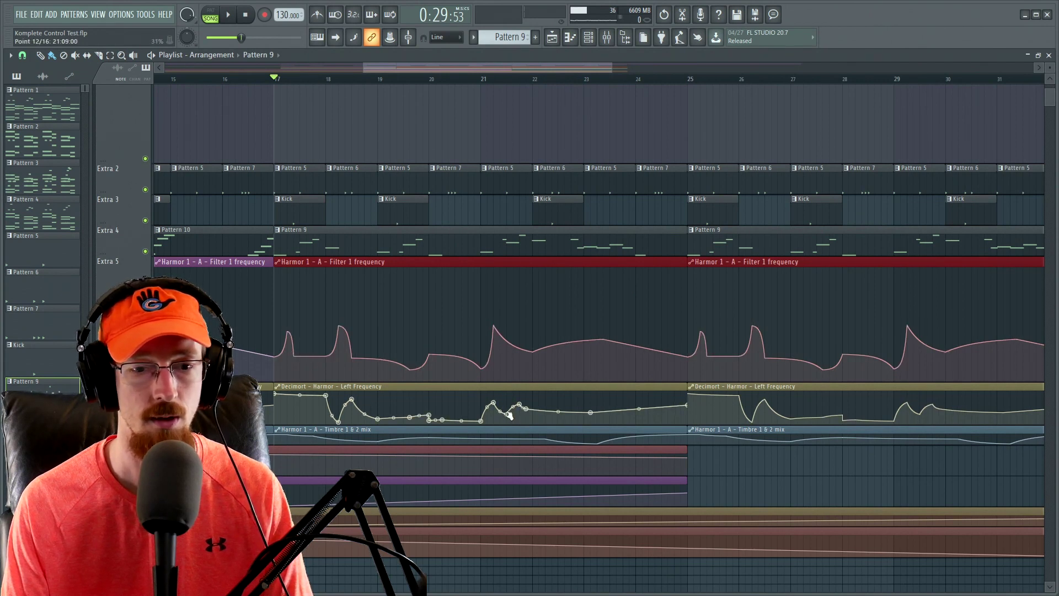
{"action": "key", "text": "space"}
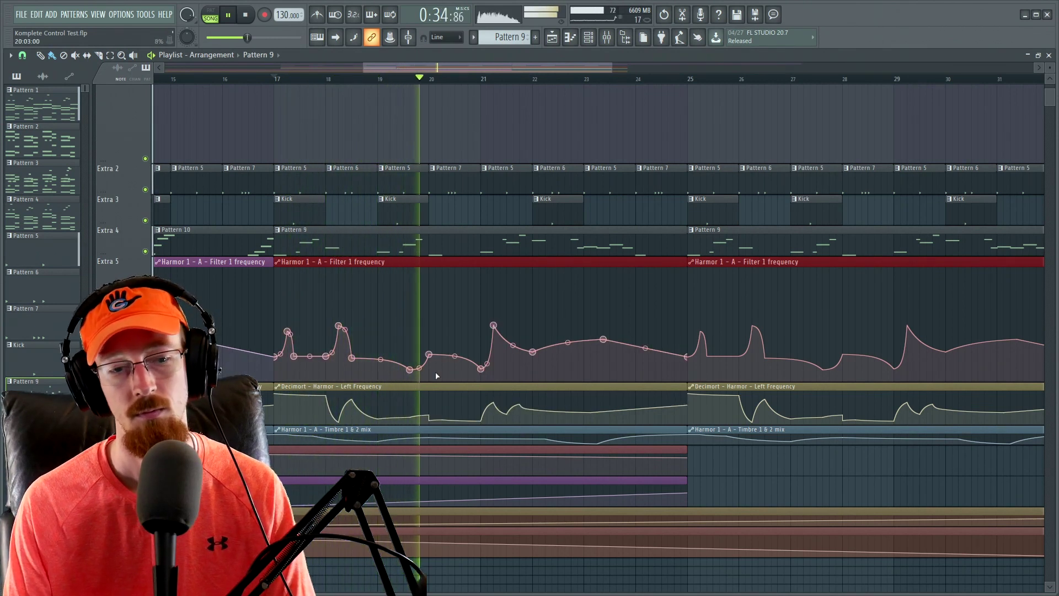
{"action": "key", "text": "space"}
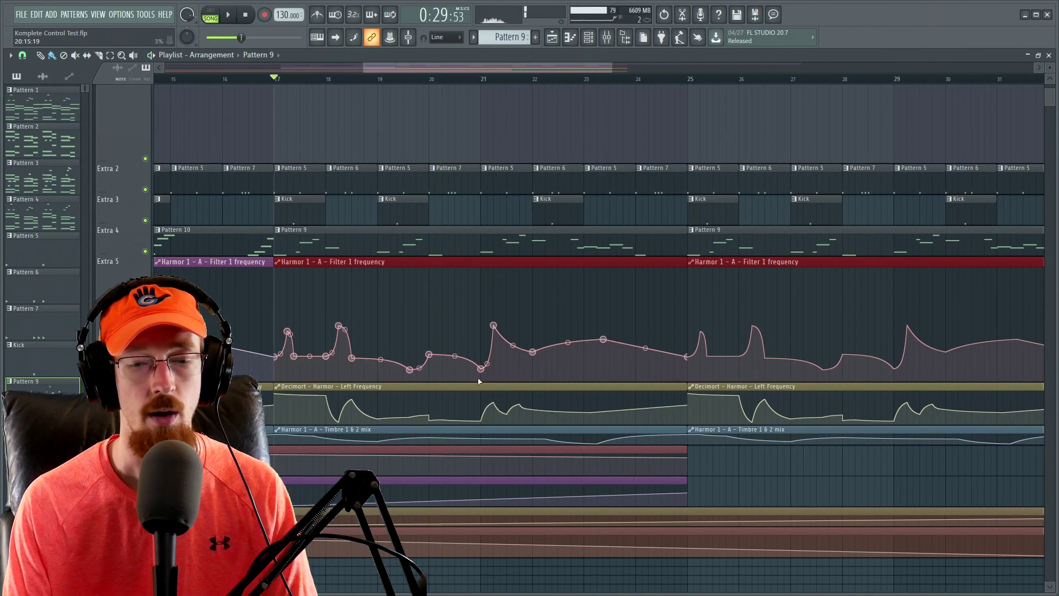
- Check the Harmor track's effect slots in the mixer, and close the mixer
{"action": "scroll", "coordinate": [492, 381], "scroll_direction": "up", "scroll_amount": 3}
{"action": "scroll", "coordinate": [471, 390], "scroll_direction": "down", "scroll_amount": 2}
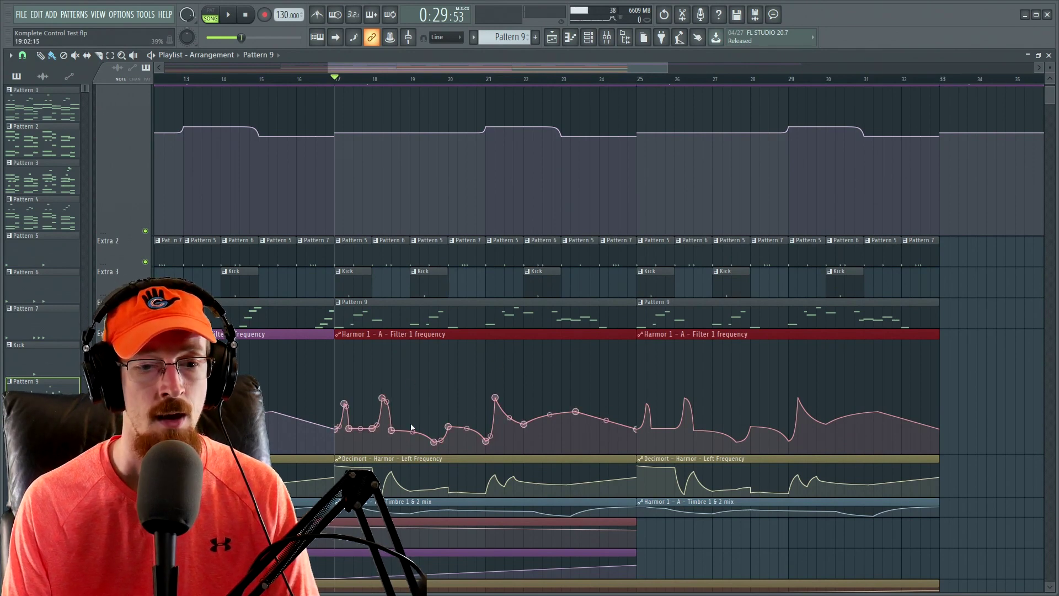
{"action": "left_click", "coordinate": [607, 39]}
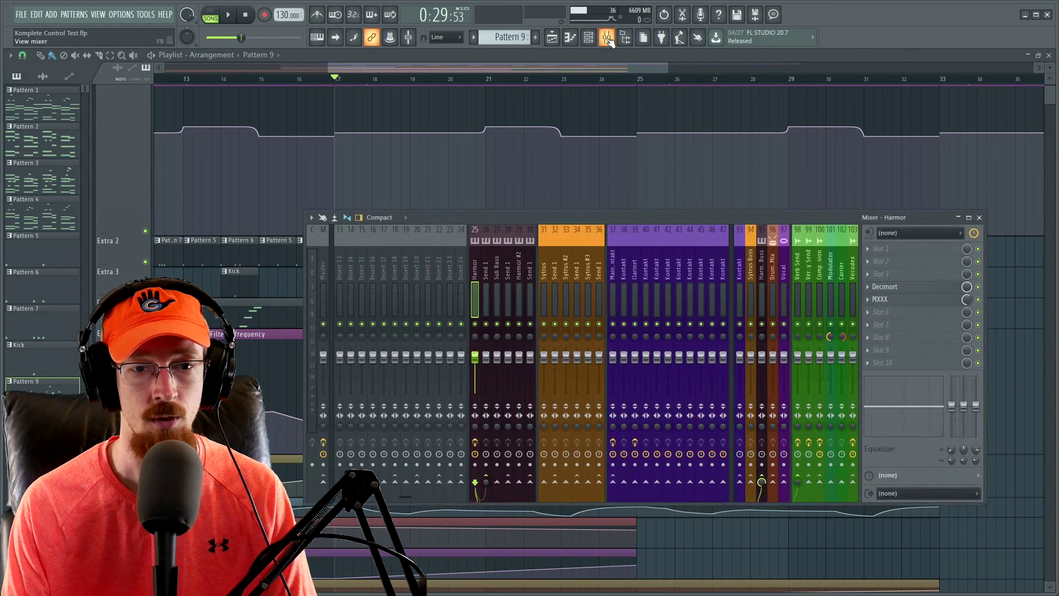
{"action": "left_click", "coordinate": [607, 39]}
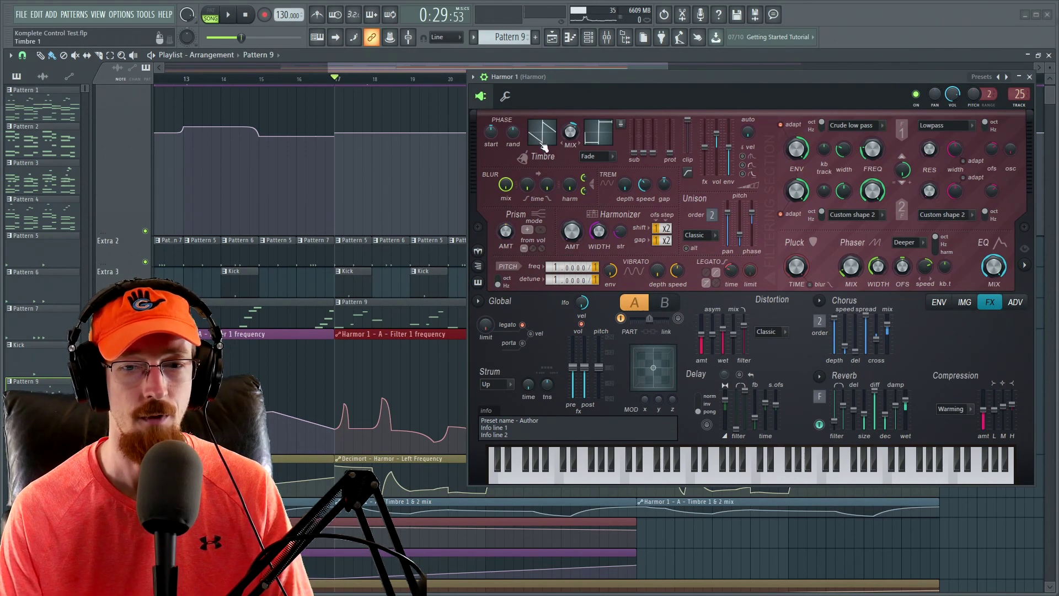
- Go through Harmor's envelope, image and effects views, and return to the Volume envelope
{"action": "left_click", "coordinate": [938, 301]}
{"action": "left_click", "coordinate": [964, 301]}
{"action": "left_click", "coordinate": [990, 302]}
{"action": "left_click", "coordinate": [939, 302]}
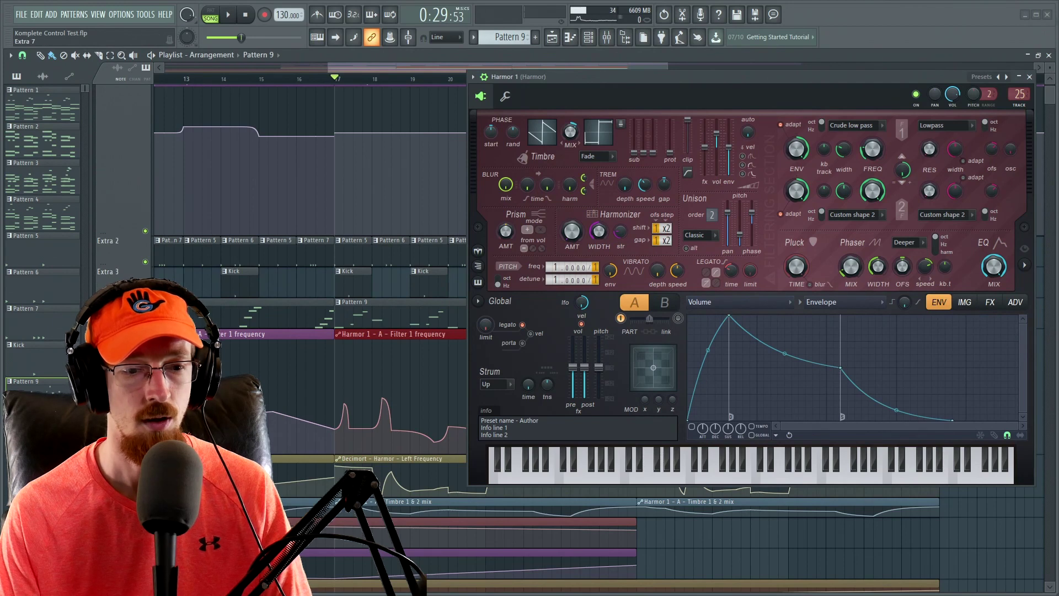
- Mute the Extra 7 track holding the timbre mix automation, shift the Harmor window slightly, and play the song from bar 17
{"action": "left_click", "coordinate": [145, 511]}
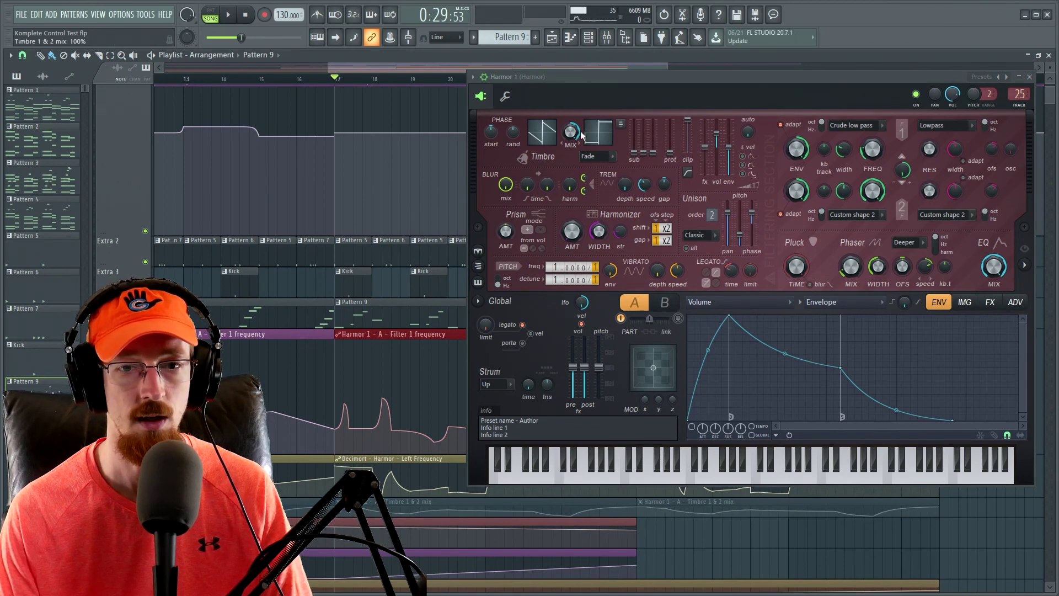
{"action": "left_click_drag", "start_coordinate": [617, 78], "coordinate": [618, 84]}
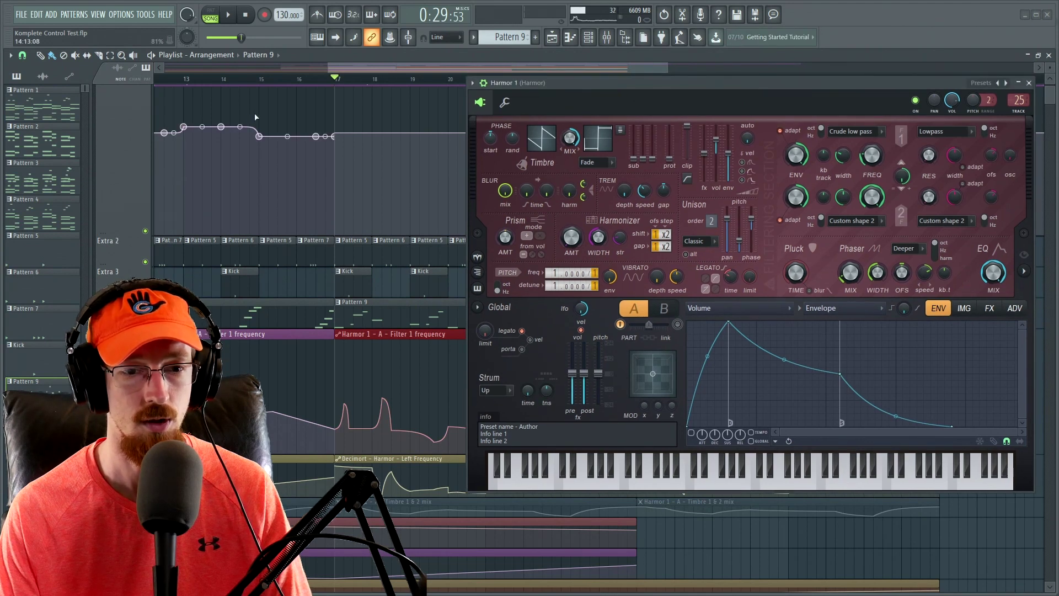
{"action": "key", "text": "space"}
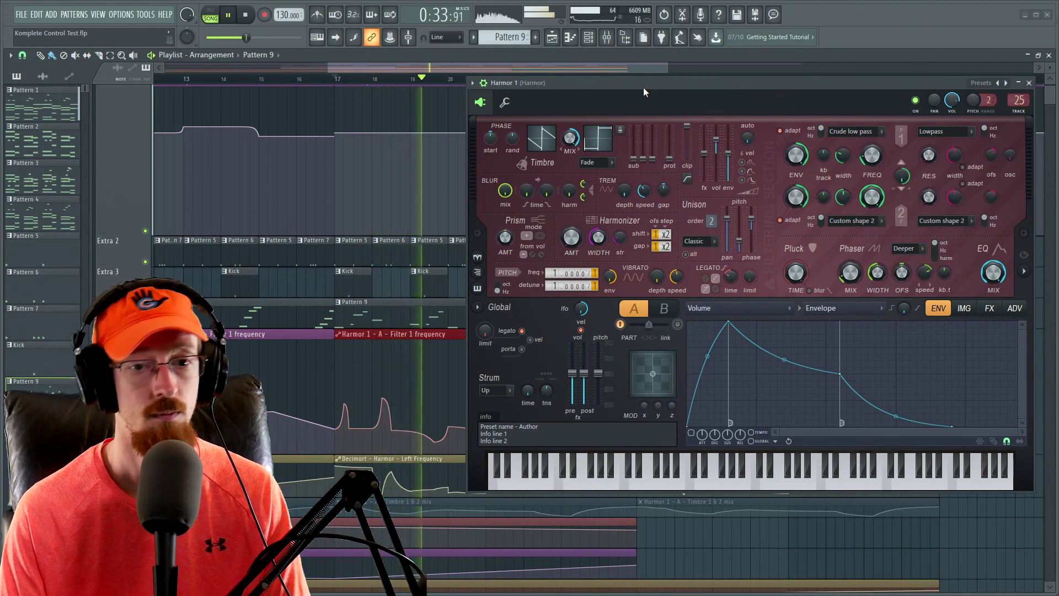
{"action": "key", "text": "space"}
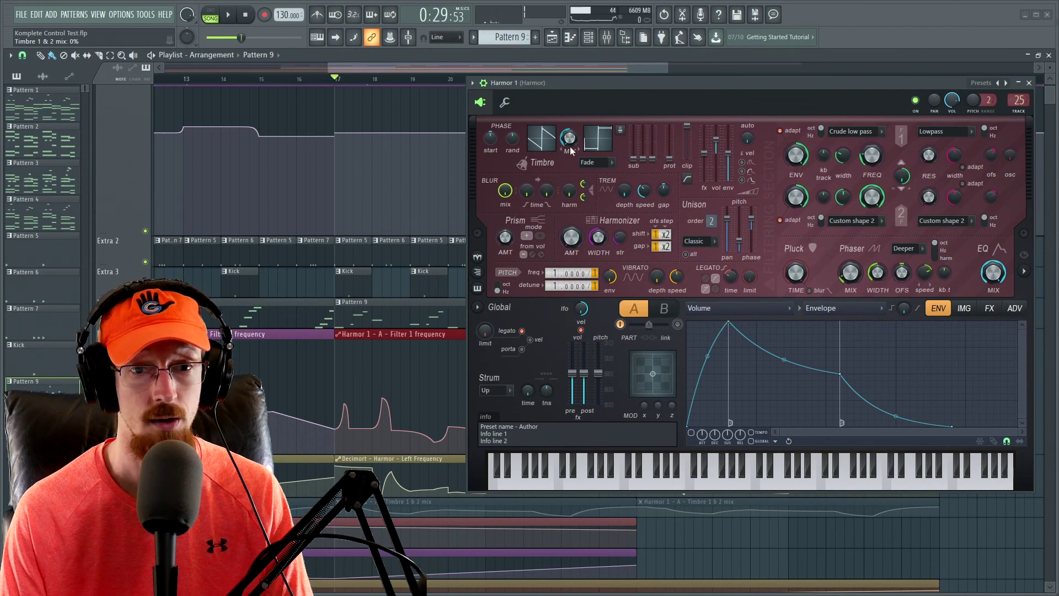
- Replay the song from bar 17 several times to hear the Harmor melody without its timbre mix automation
{"action": "key", "text": "space"}
{"action": "key", "text": "space"}
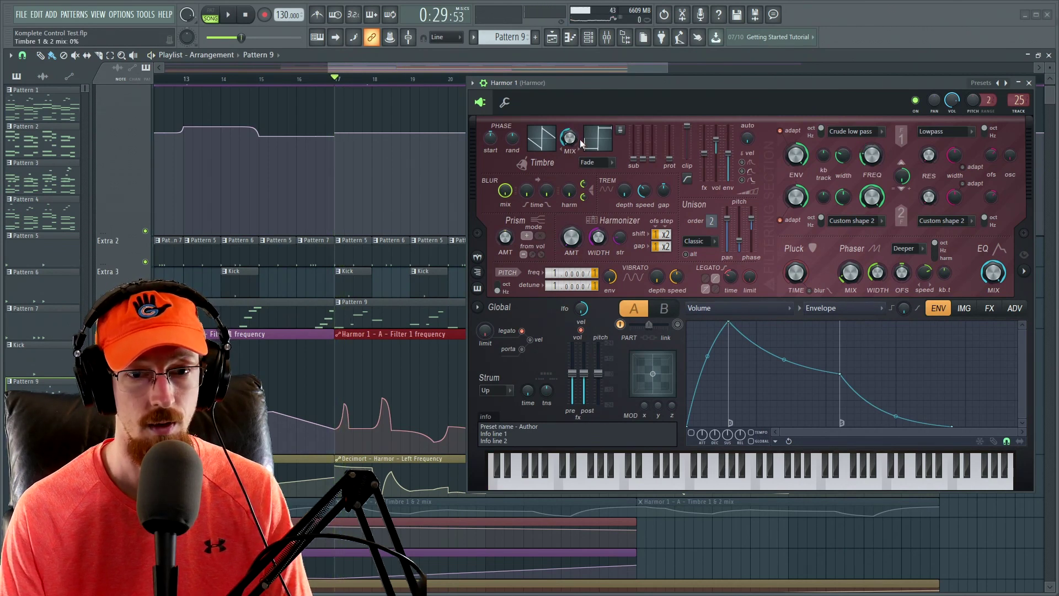
{"action": "key", "text": "space"}
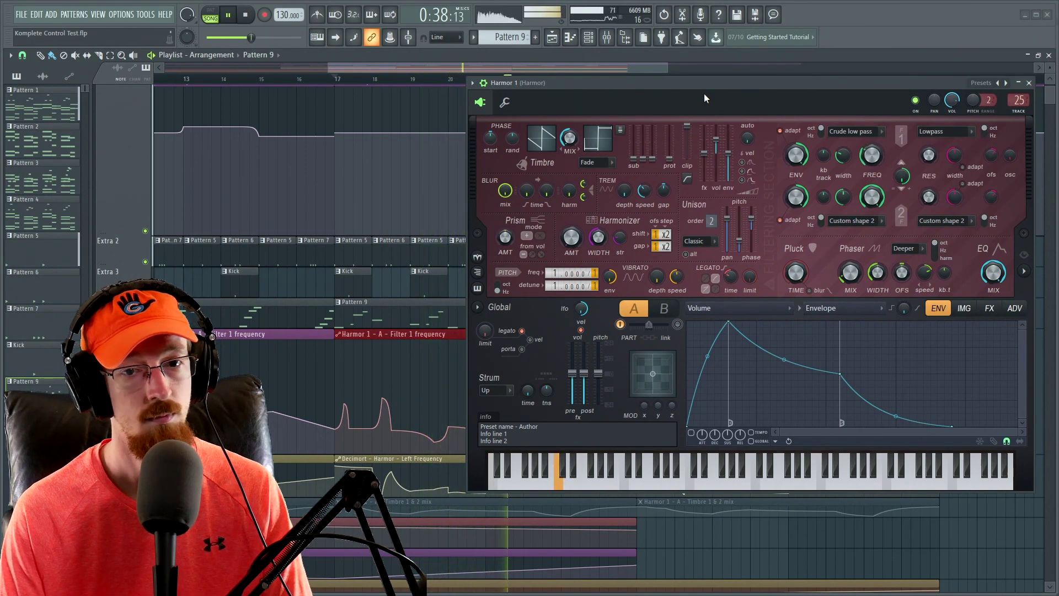
{"action": "key", "text": "space"}
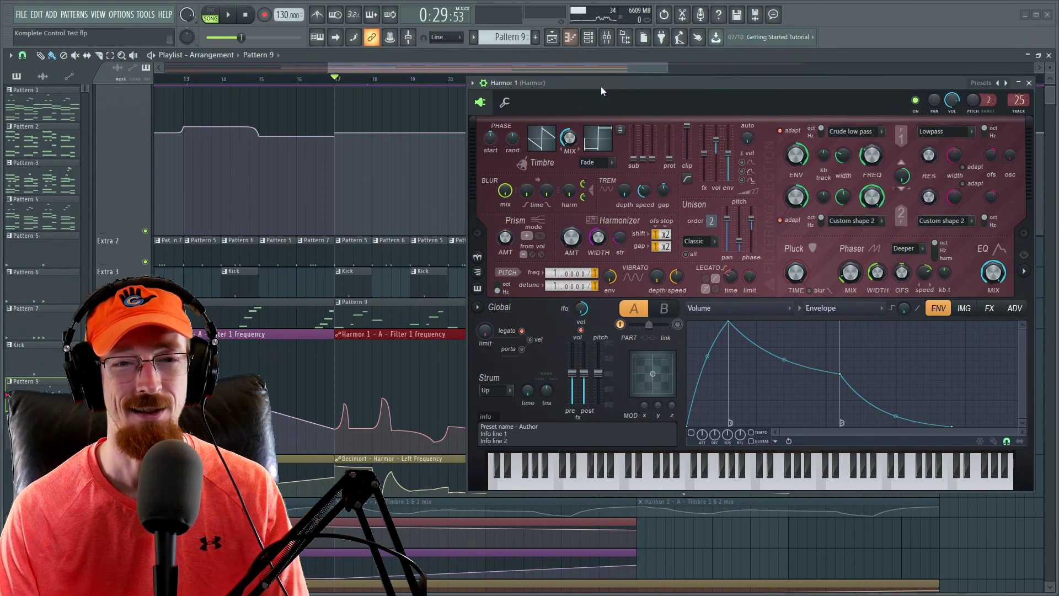
{"action": "key", "text": "space"}
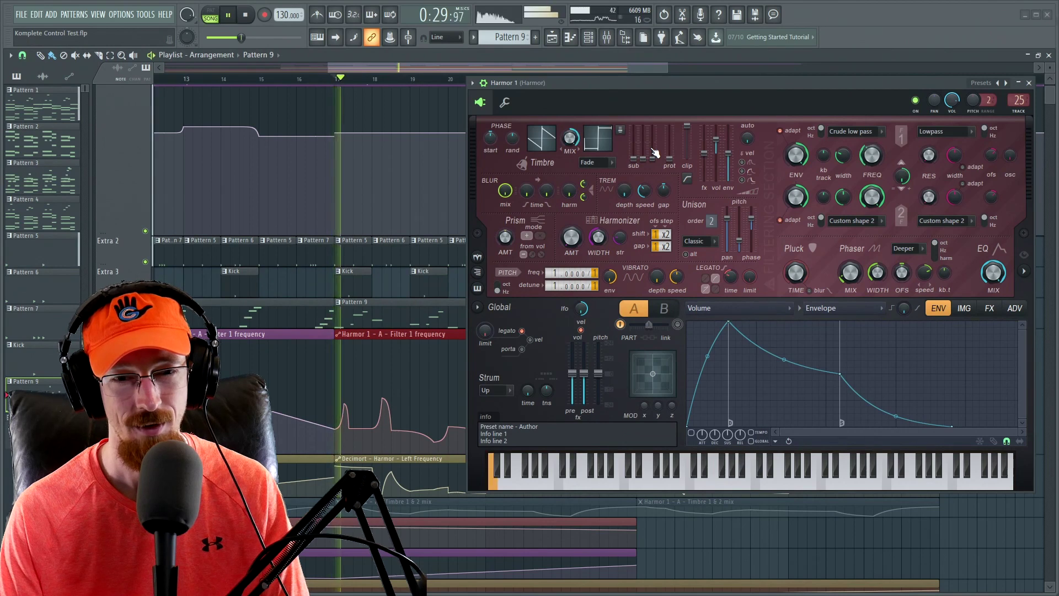
{"action": "key", "text": "space"}
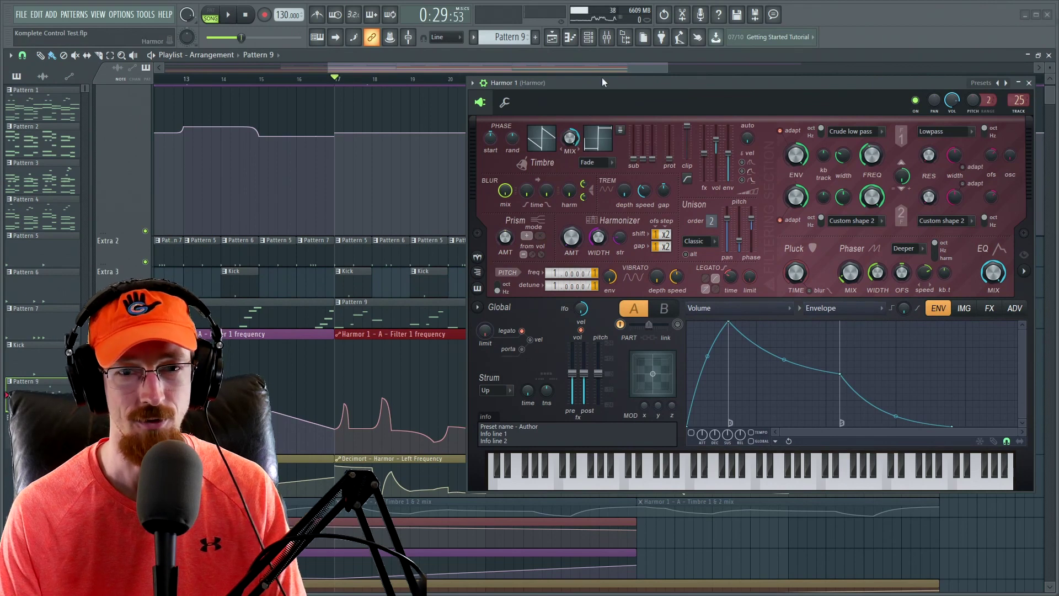
{"action": "left_click_drag", "start_coordinate": [592, 92], "coordinate": [592, 91]}
{"action": "key", "text": "space"}
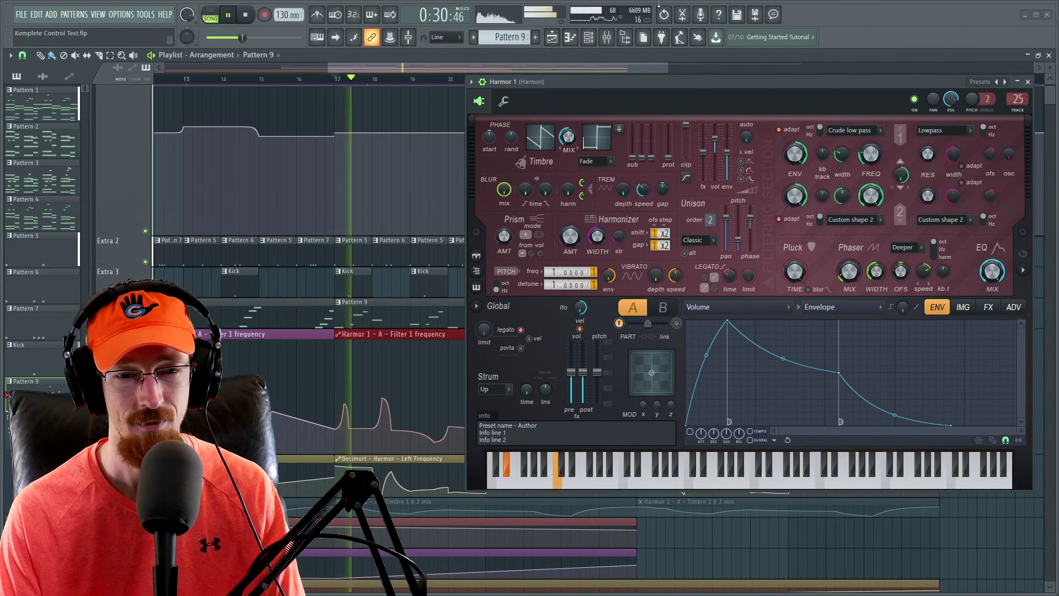
{"action": "key", "text": "space"}
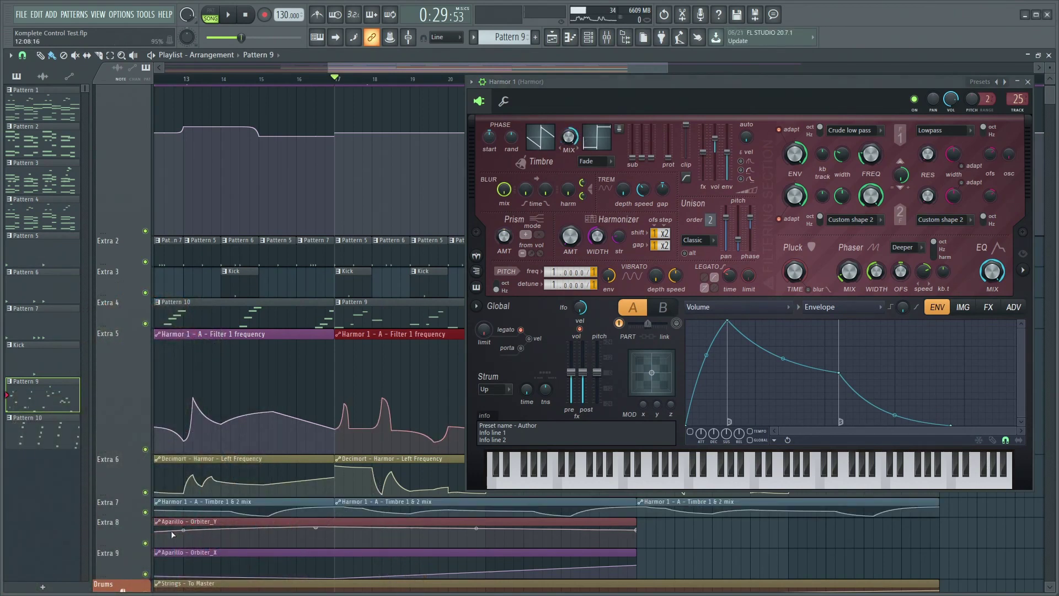
- Make the Extra 7 track taller and play the song from bar 17 to hear the timbre mix automation
{"action": "left_click_drag", "start_coordinate": [115, 517], "coordinate": [115, 552]}
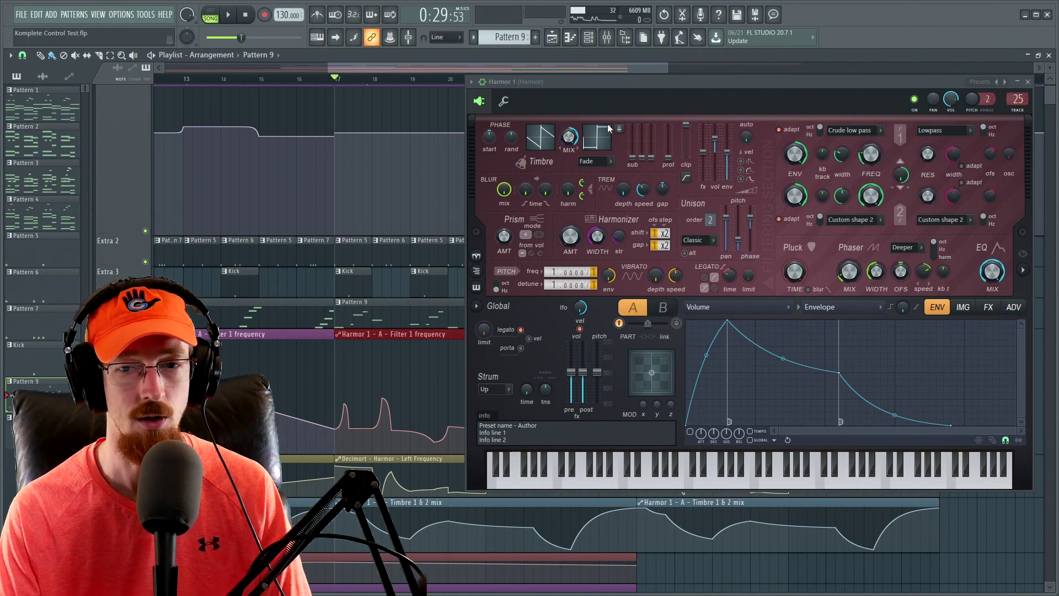
{"action": "key", "text": "space"}
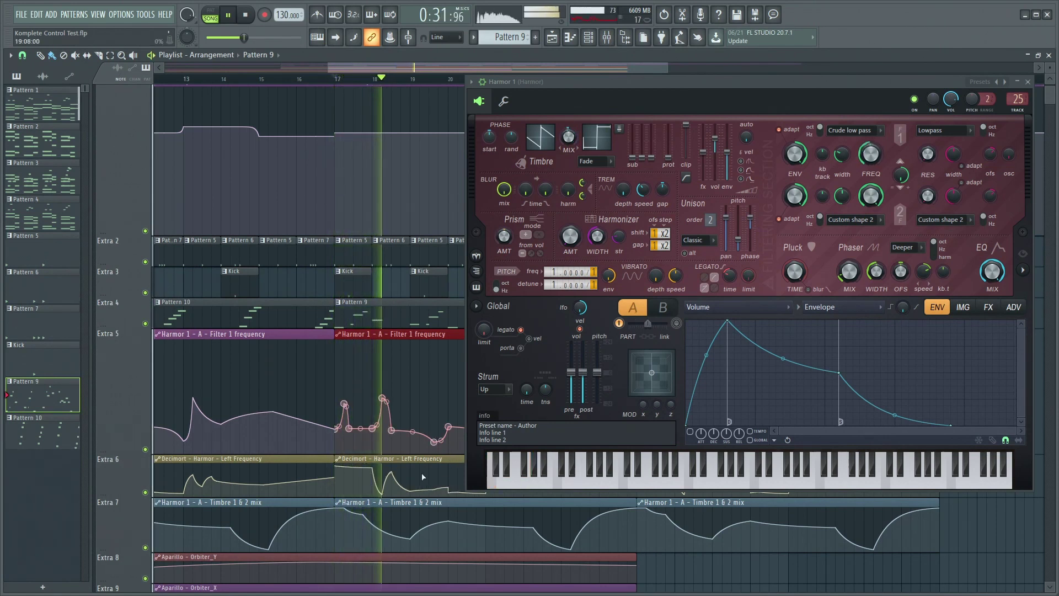
{"action": "key", "text": "space"}
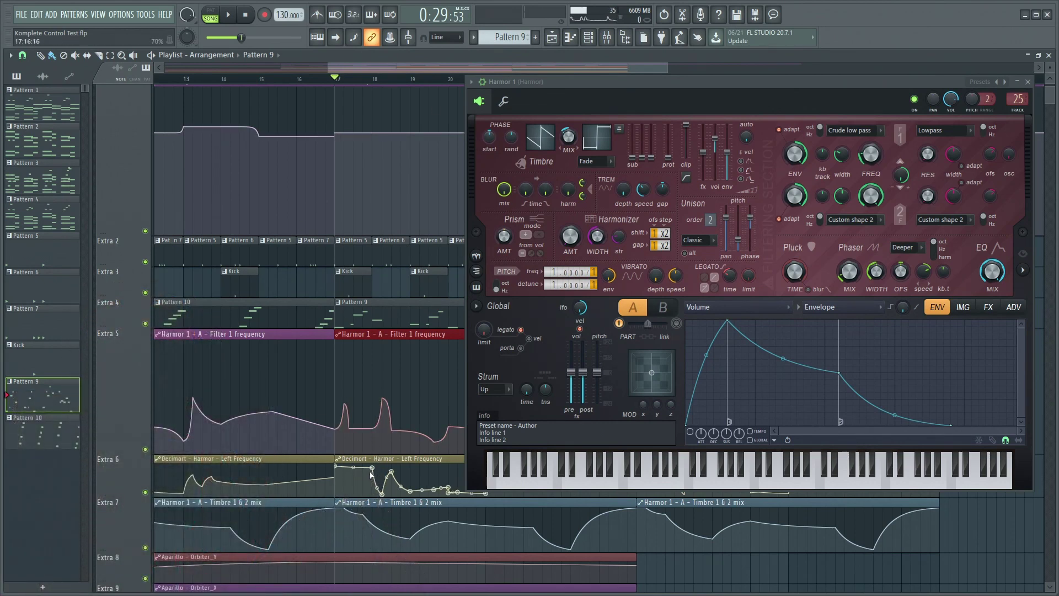
- Select the Filter 1 frequency, Decimort frequency and timbre mix clips starting at bar 17, deselect them, and play the song from there
{"action": "mouse_move", "coordinate": [358, 491]}
{"action": "left_mouse_down"}
{"action": "mouse_move", "coordinate": [467, 547]}
{"action": "mouse_move", "coordinate": [404, 479]}
{"action": "left_mouse_up"}
{"action": "mouse_move", "coordinate": [346, 373]}
{"action": "left_mouse_down"}
{"action": "mouse_move", "coordinate": [396, 381]}
{"action": "mouse_move", "coordinate": [395, 475]}
{"action": "mouse_move", "coordinate": [410, 534]}
{"action": "left_mouse_up"}
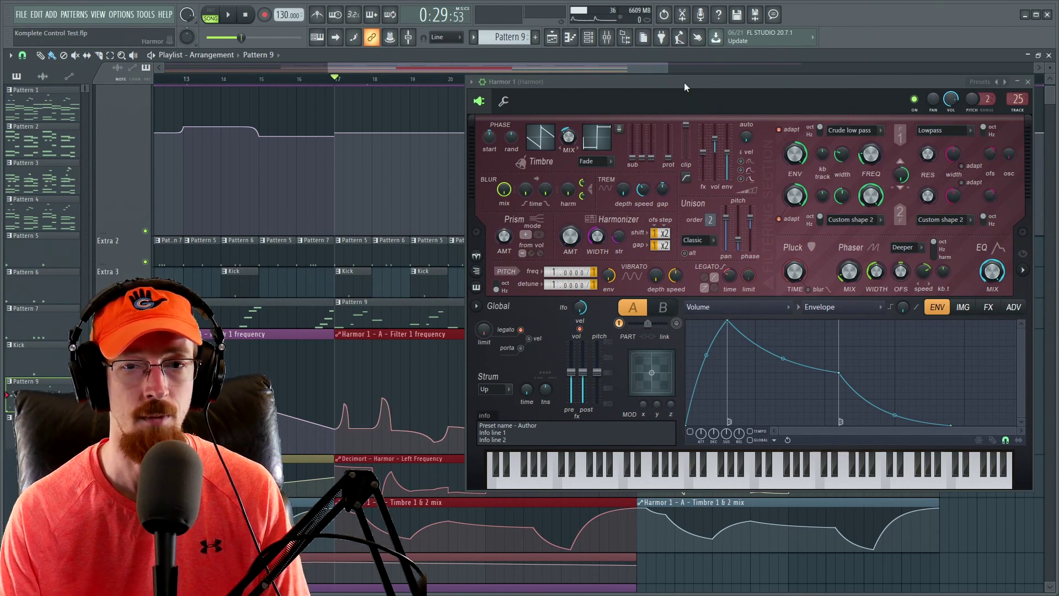
{"action": "scroll", "coordinate": [324, 274], "scroll_direction": "down", "scroll_amount": 5}
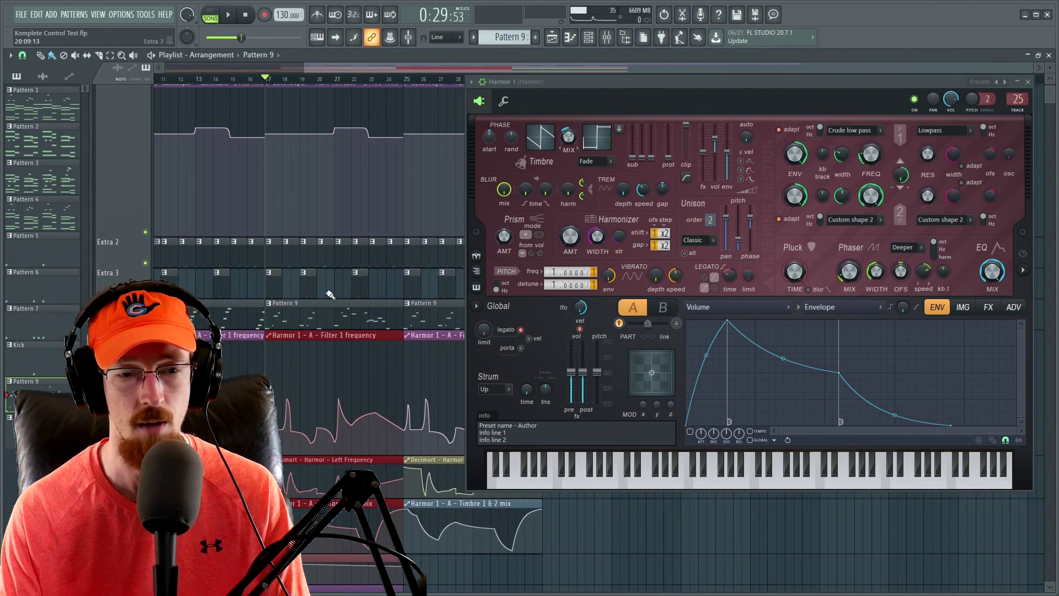
{"action": "key", "text": "ctrl+d"}
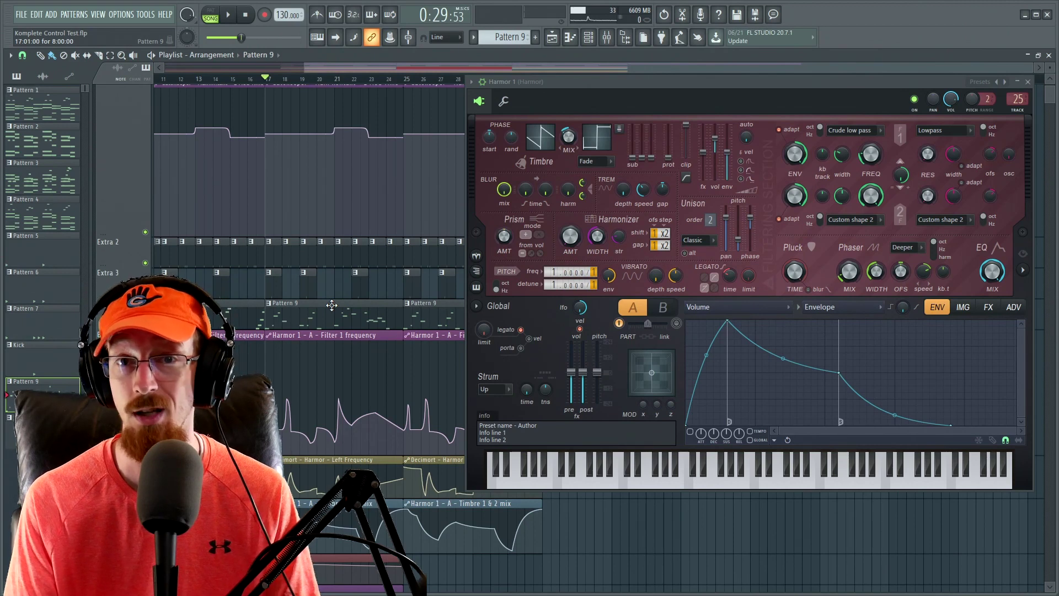
{"action": "key", "text": "space"}
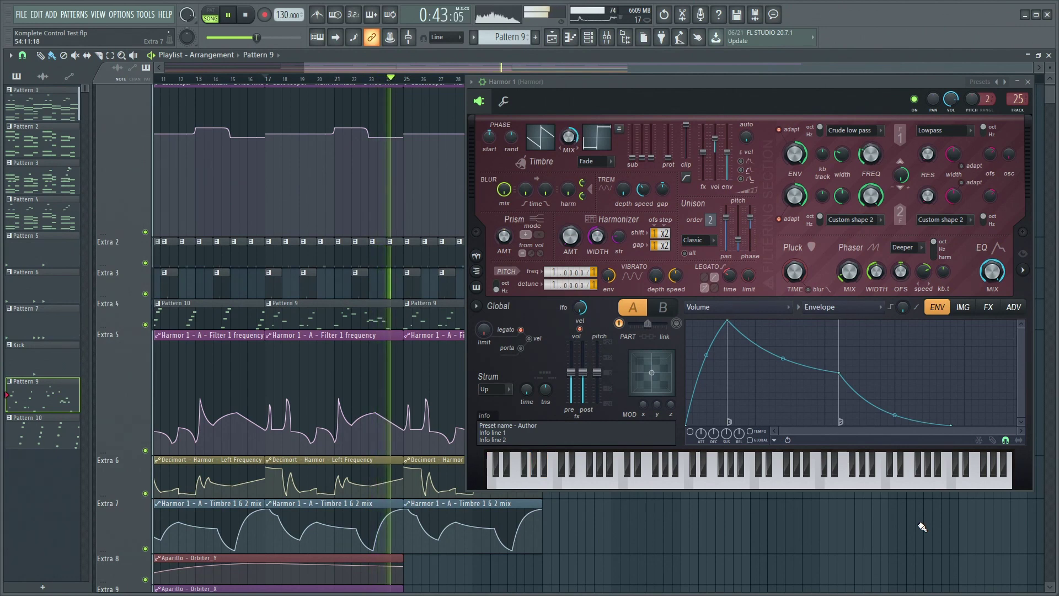
{"action": "key", "text": "space"}
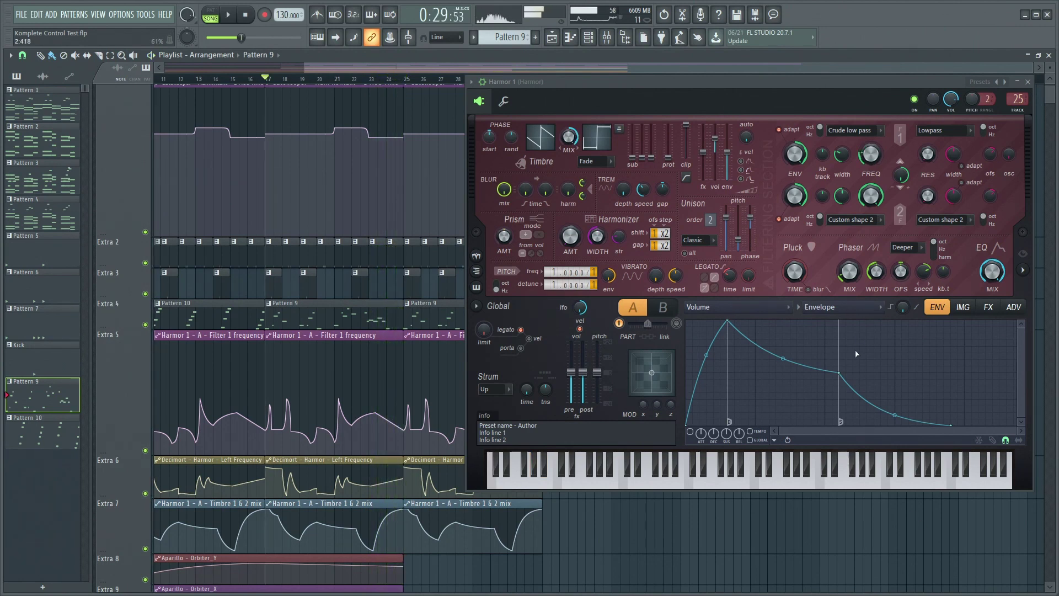